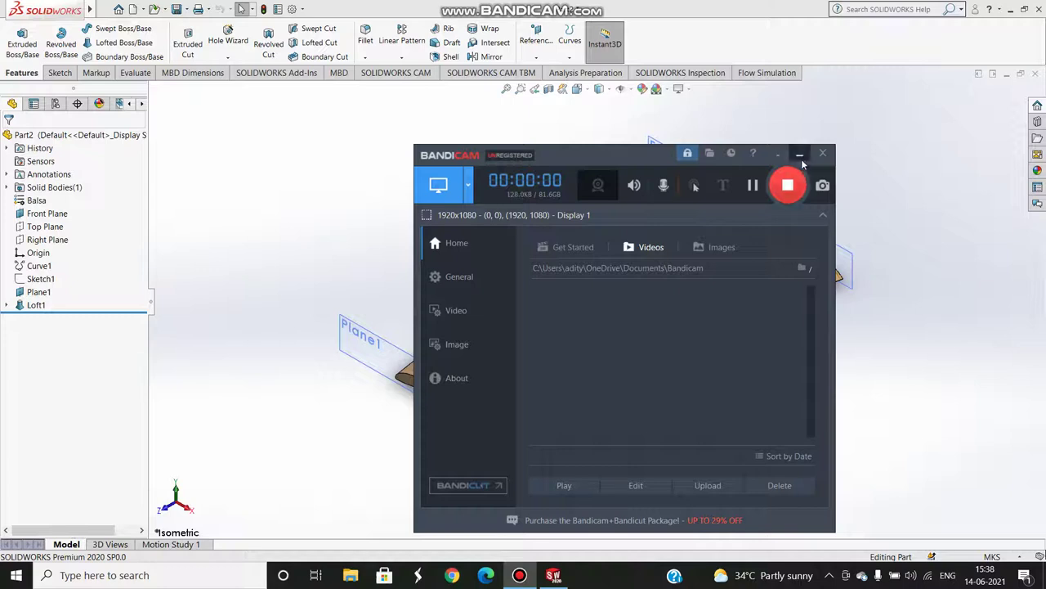
Create Plane3 offset 1.00 m from the Top Plane, parallel above the wing
{"action": "left_click", "coordinate": [800, 153]}
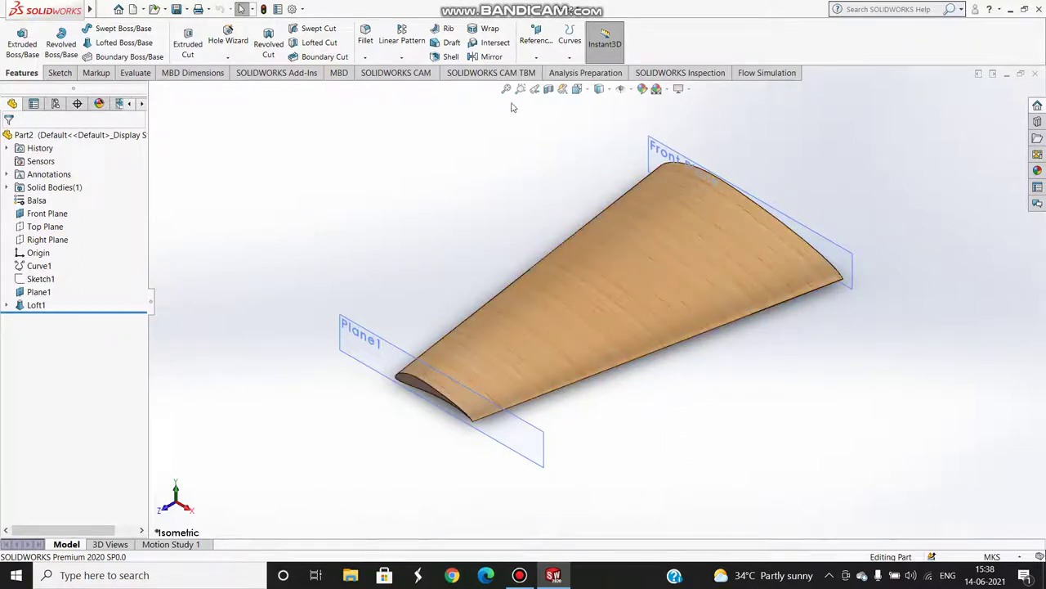
{"action": "left_click", "coordinate": [536, 57]}
{"action": "left_click", "coordinate": [541, 73]}
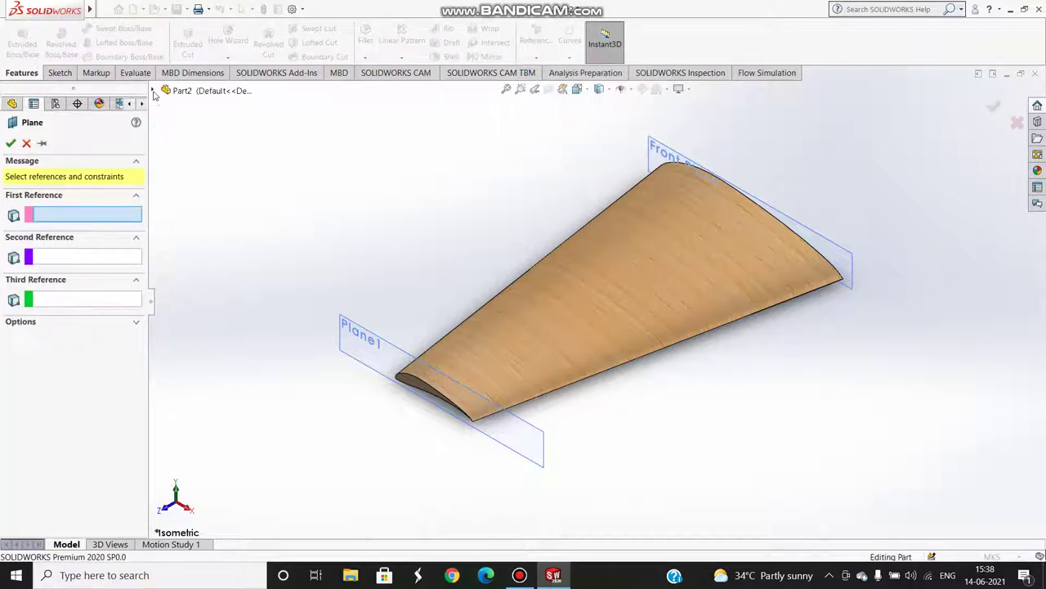
{"action": "left_click", "coordinate": [153, 92]}
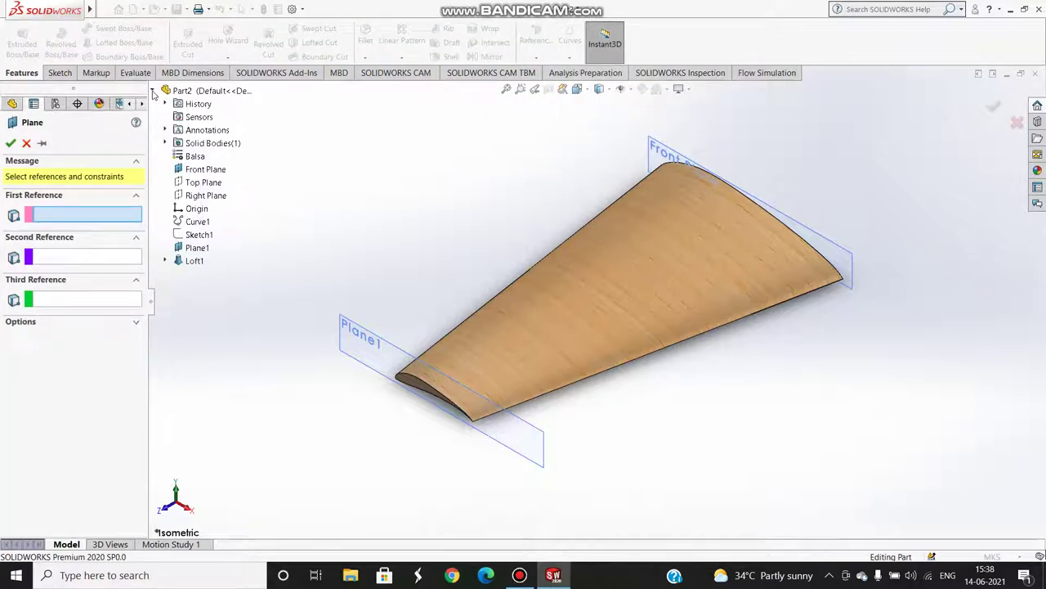
{"action": "left_click", "coordinate": [196, 183]}
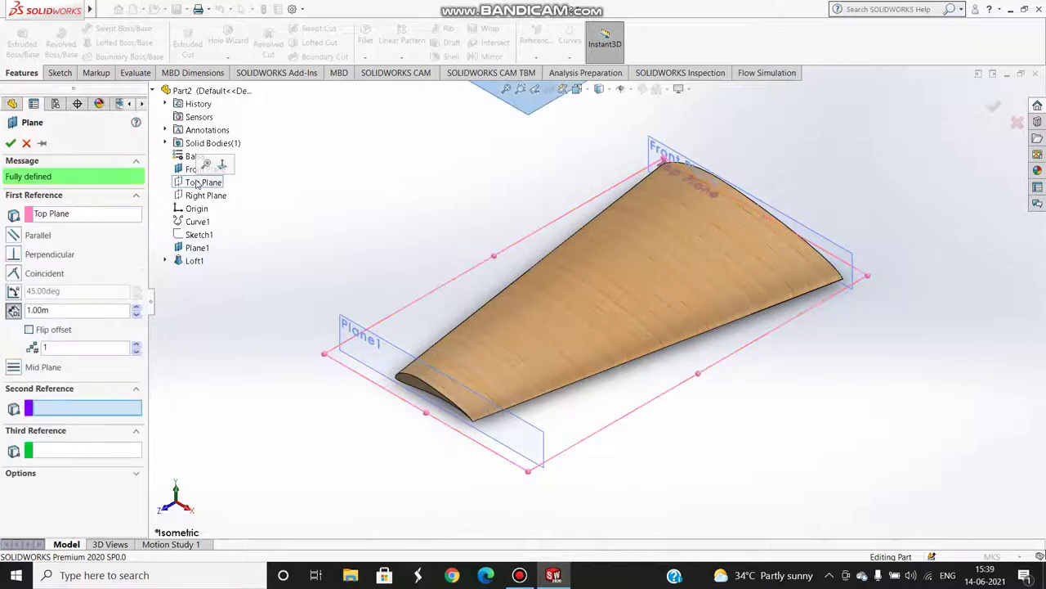
{"action": "scroll", "coordinate": [470, 255], "scroll_direction": "up", "scroll_amount": 3}
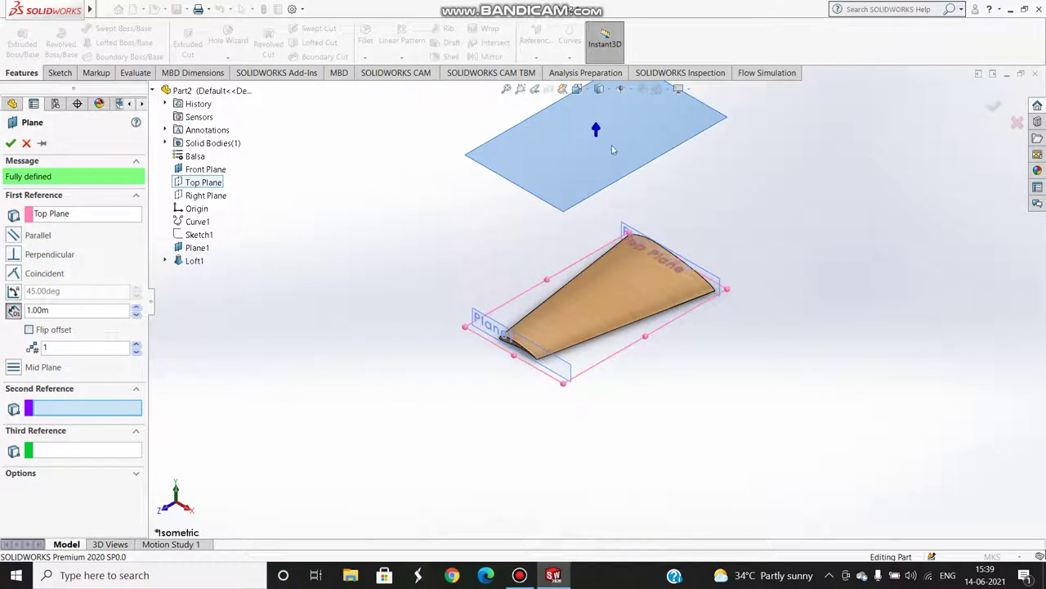
{"action": "middle_click_drag", "start_coordinate": [630, 132], "coordinate": [484, 222]}
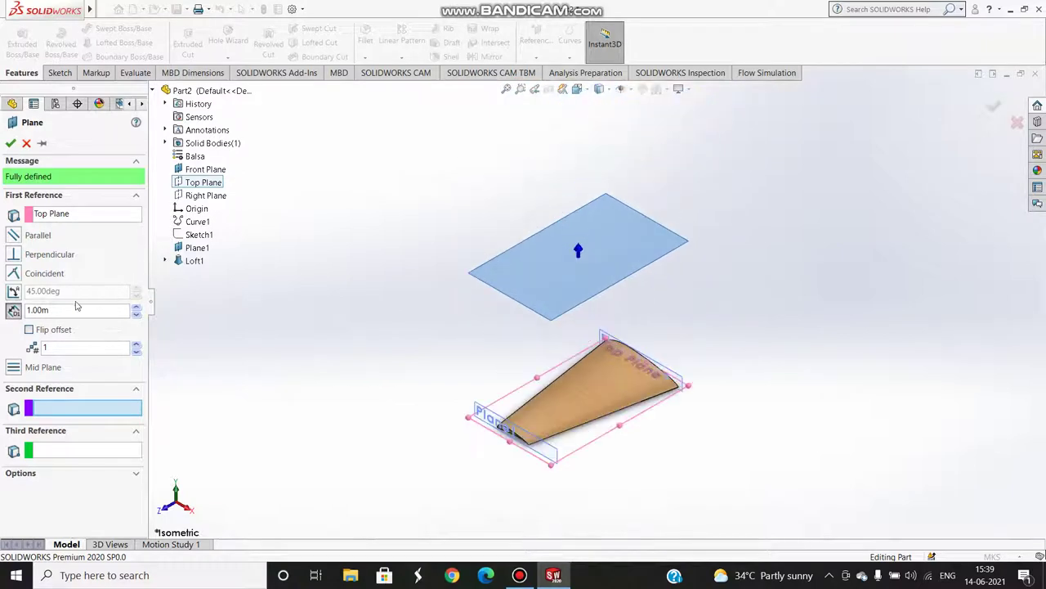
{"action": "left_click", "coordinate": [11, 142]}
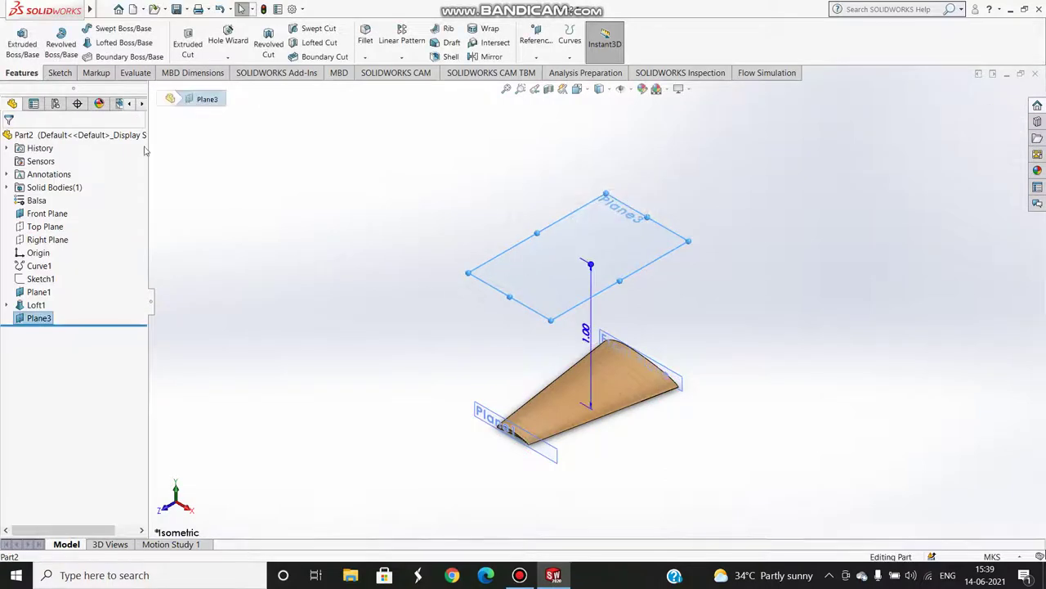
Start Sketch5 on Plane3 and stretch the plane's corners outward around the wing outline
{"action": "left_click", "coordinate": [60, 73]}
{"action": "left_click", "coordinate": [18, 37]}
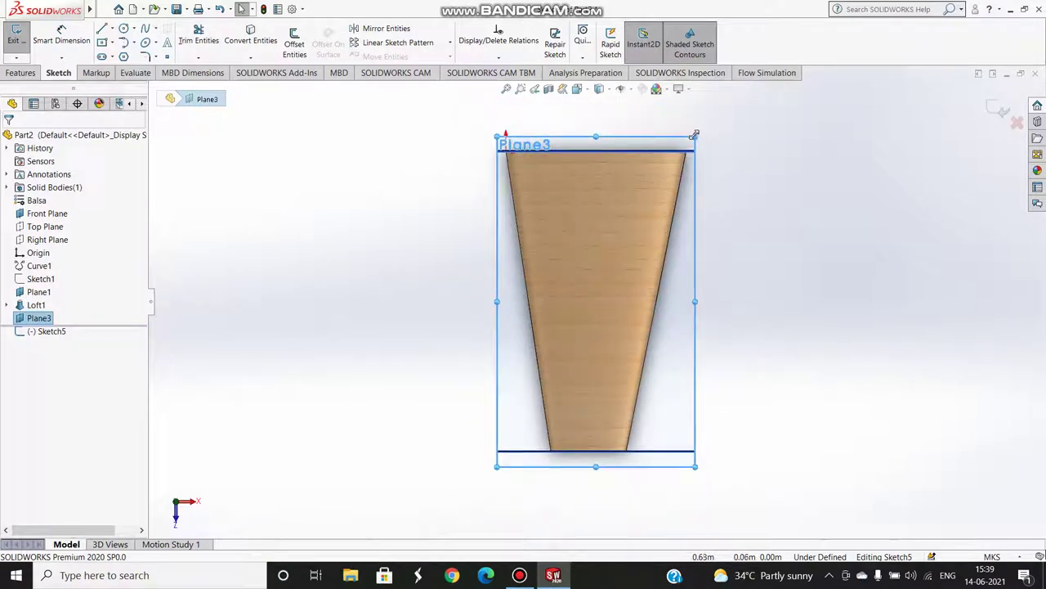
{"action": "left_click_drag", "start_coordinate": [696, 137], "coordinate": [768, 117]}
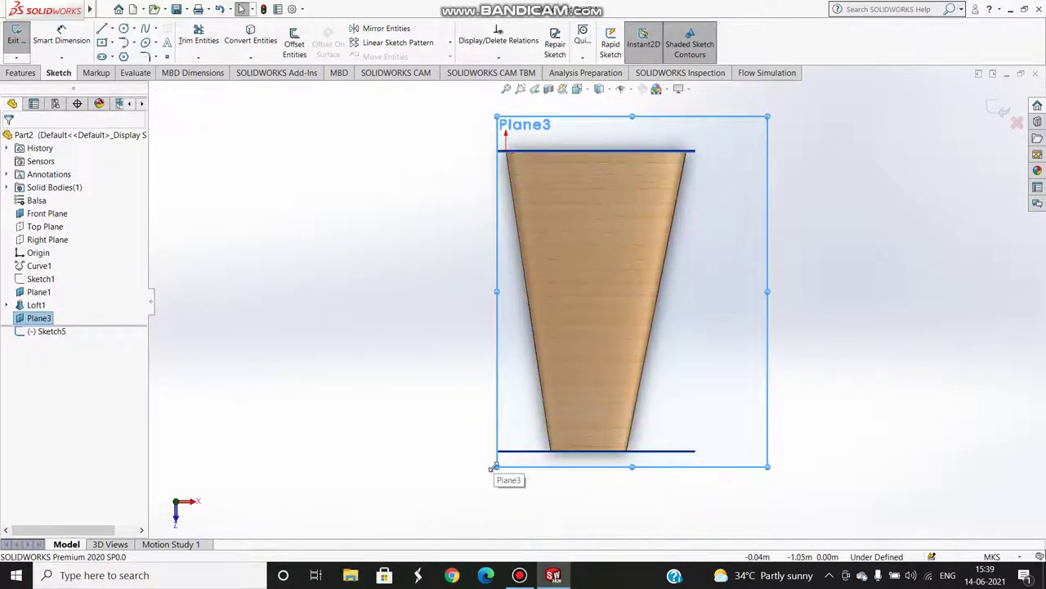
{"action": "left_click_drag", "start_coordinate": [497, 466], "coordinate": [439, 480]}
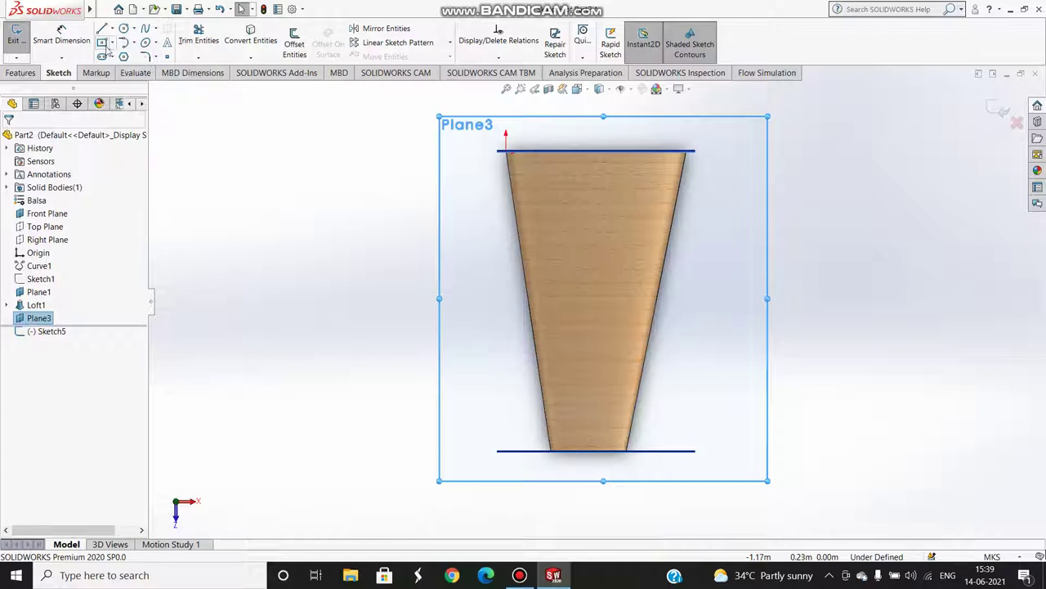
Draw a center rectangle strip across the wing's wide end, extending past both edges
{"action": "left_click", "coordinate": [113, 43]}
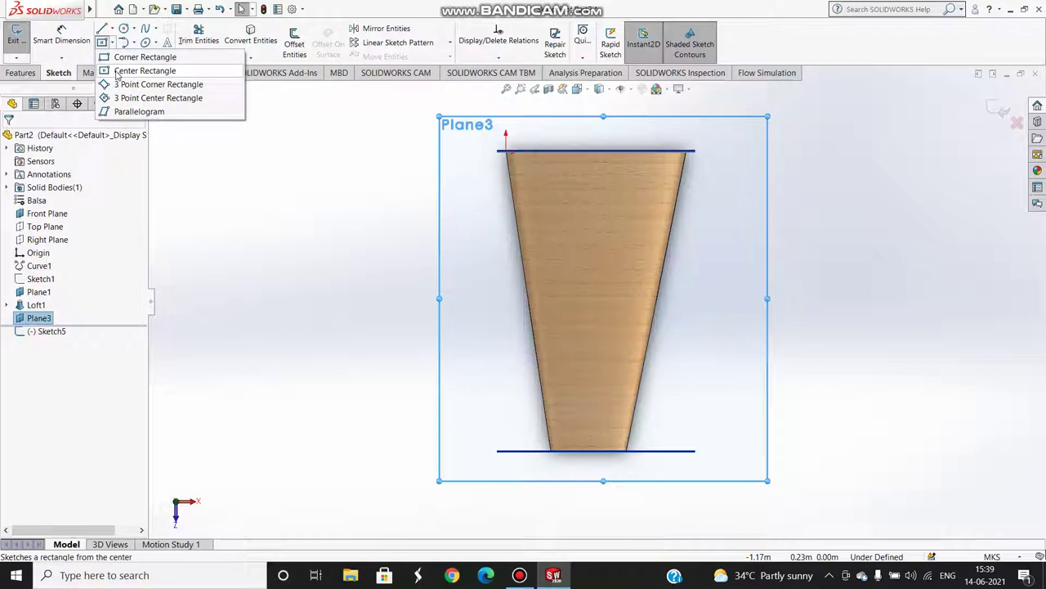
{"action": "left_click", "coordinate": [117, 72]}
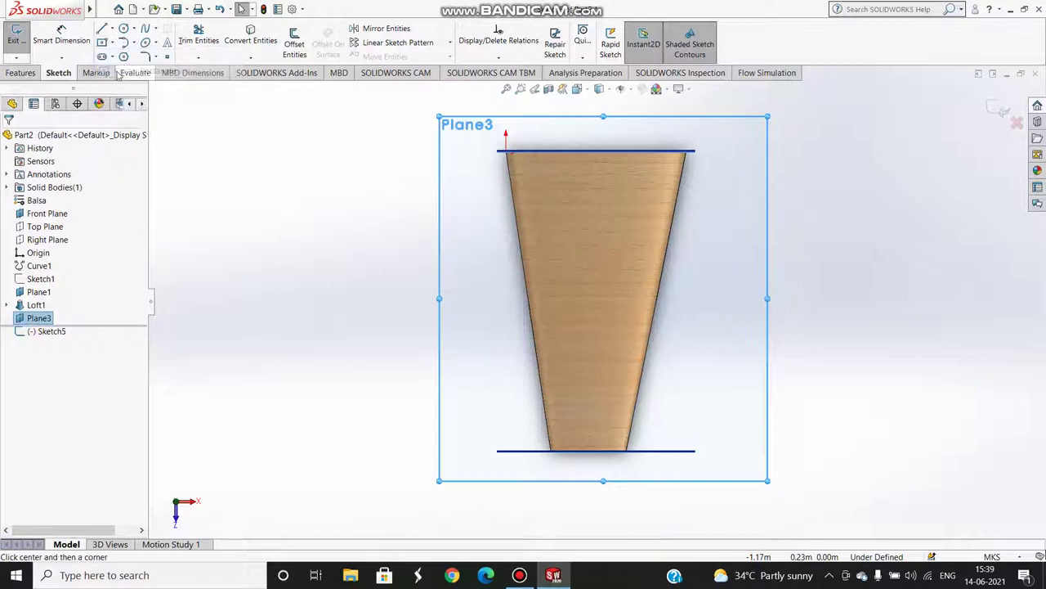
{"action": "left_click", "coordinate": [537, 185]}
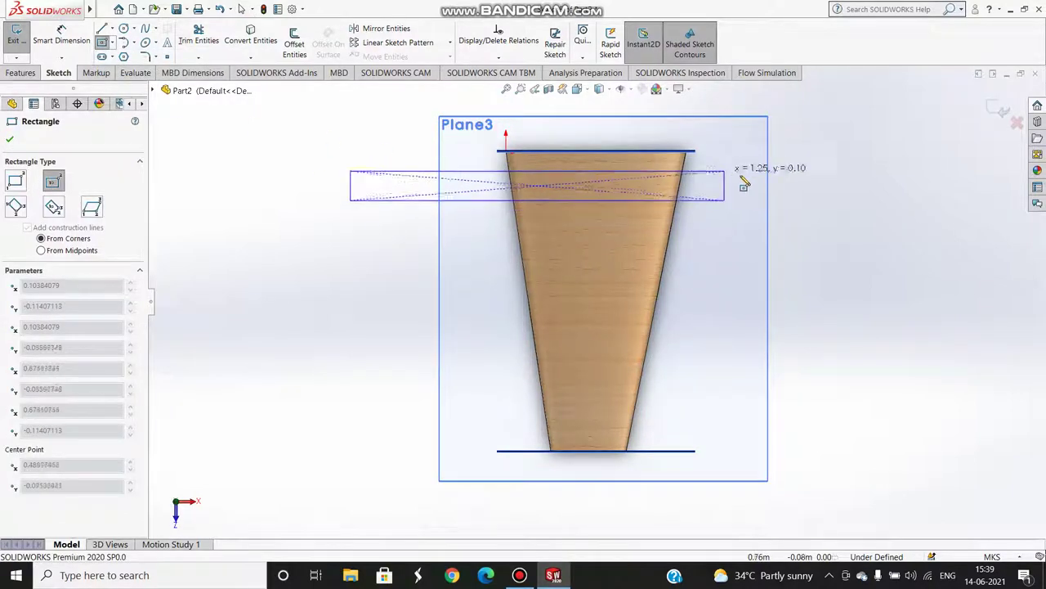
{"action": "left_click", "coordinate": [788, 166]}
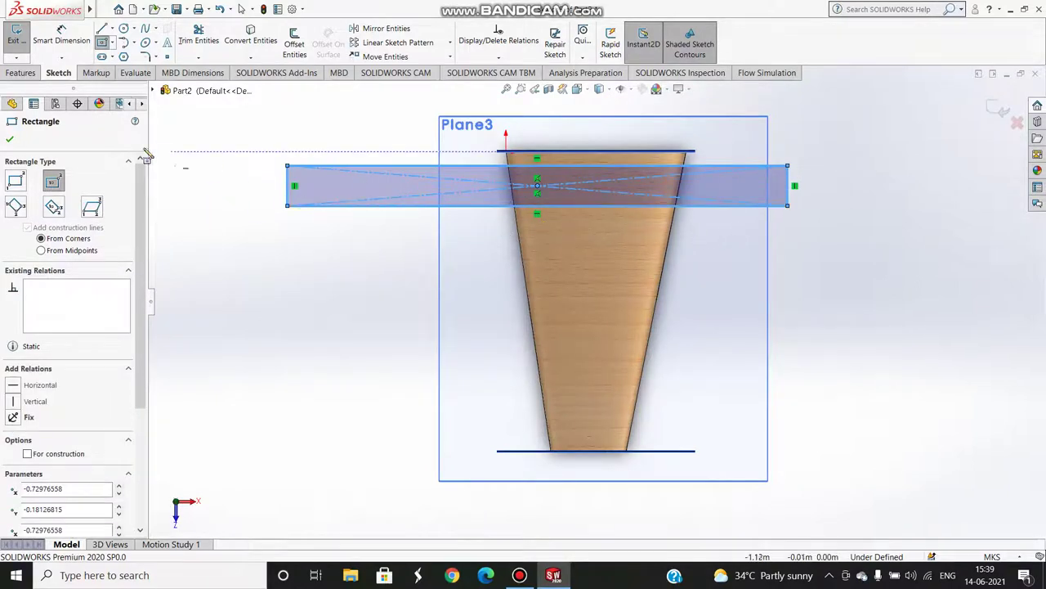
{"action": "left_click", "coordinate": [10, 139]}
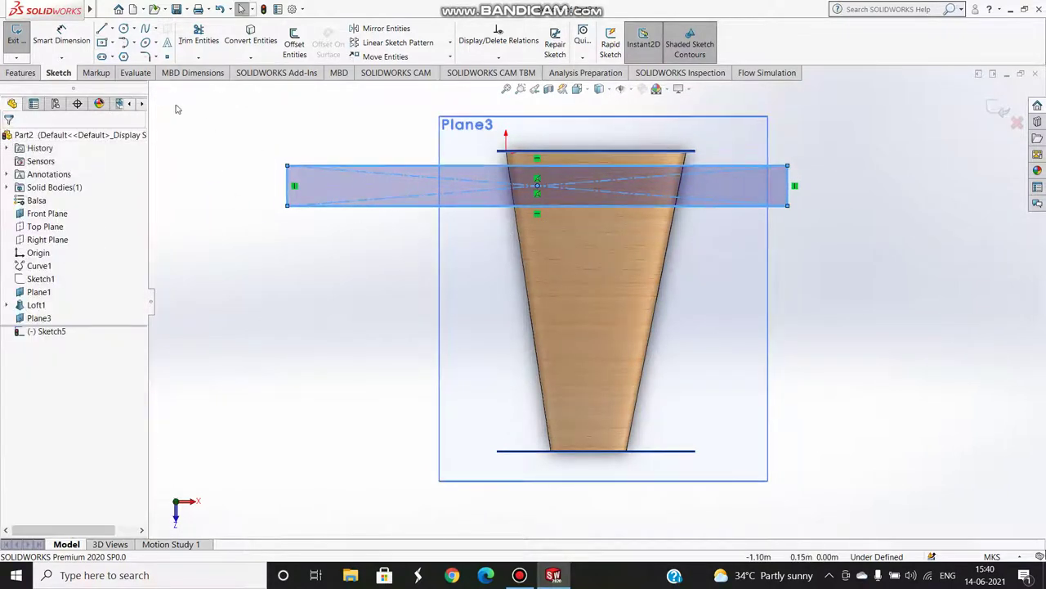
Dimension the strip 0.05 from the wing's top line with a 0.13 height, then select its edges
{"action": "left_click", "coordinate": [61, 36]}
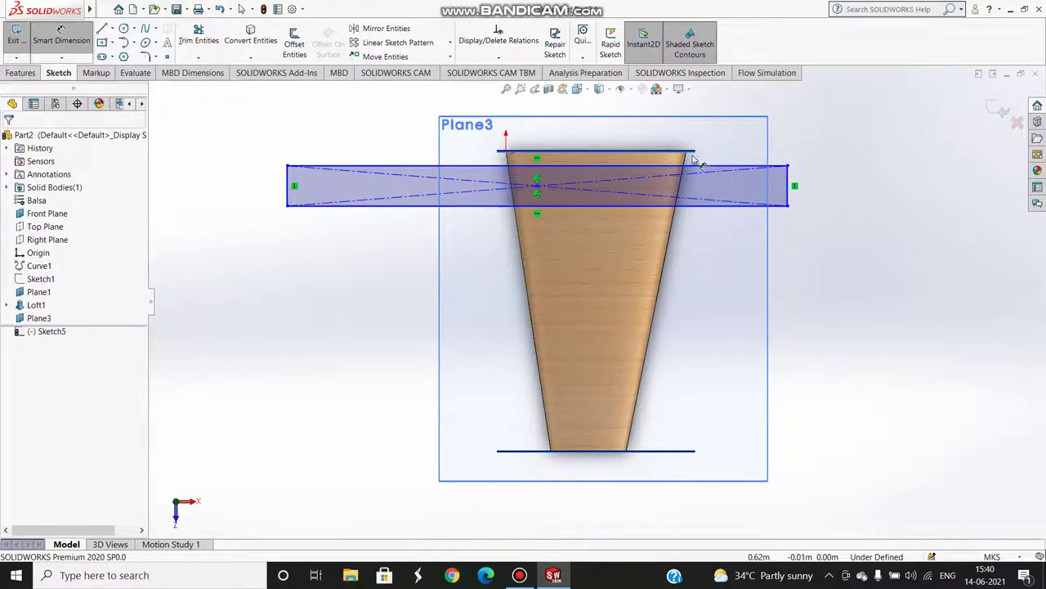
{"action": "left_click", "coordinate": [692, 153]}
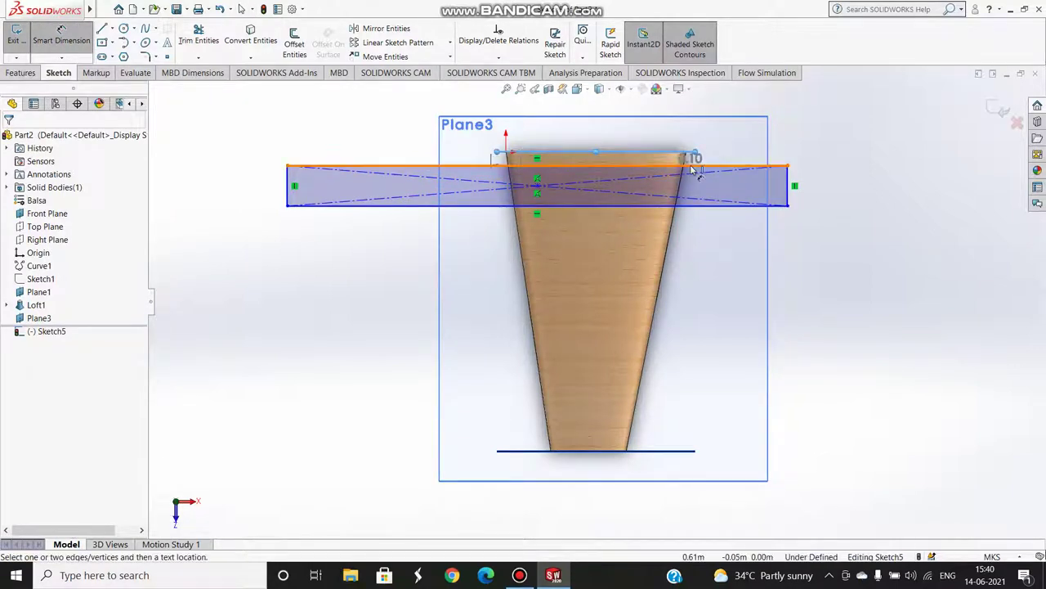
{"action": "left_click", "coordinate": [692, 168]}
{"action": "left_click", "coordinate": [843, 234]}
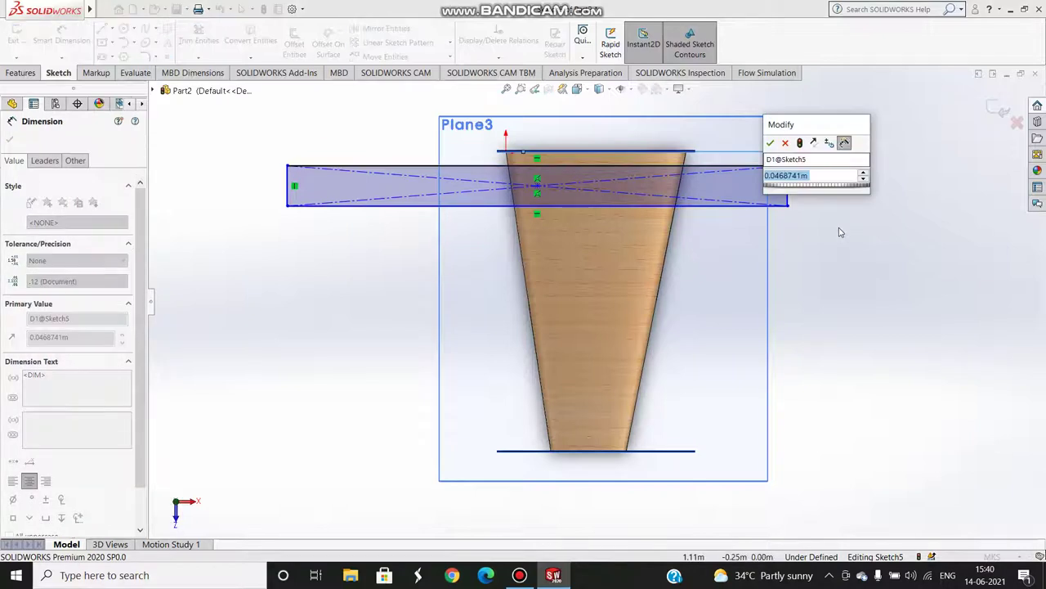
{"action": "type", "text": "0.05"}
{"action": "key", "text": "Return"}
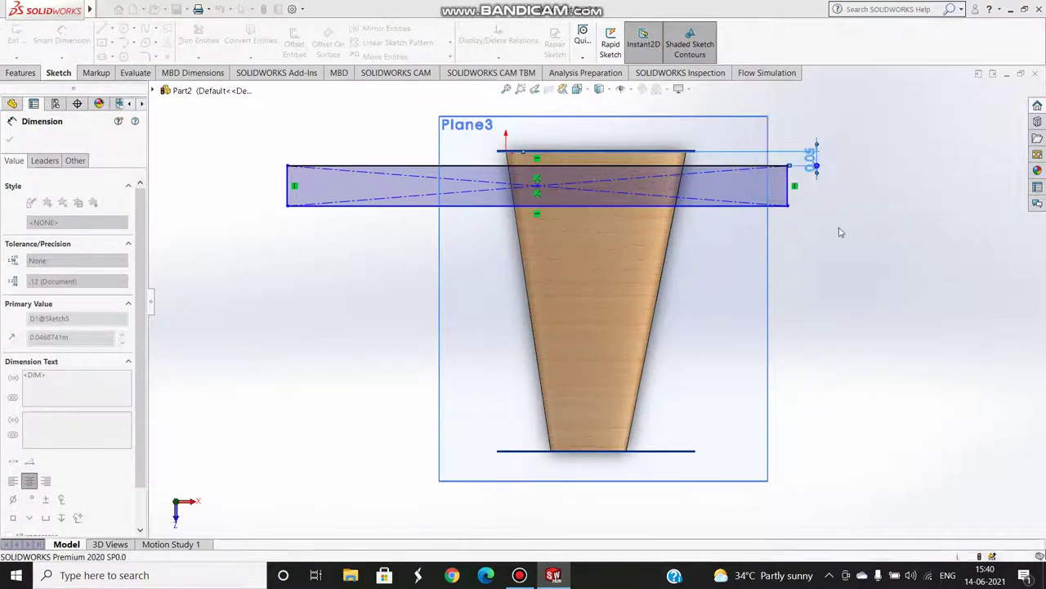
{"action": "left_click", "coordinate": [788, 176]}
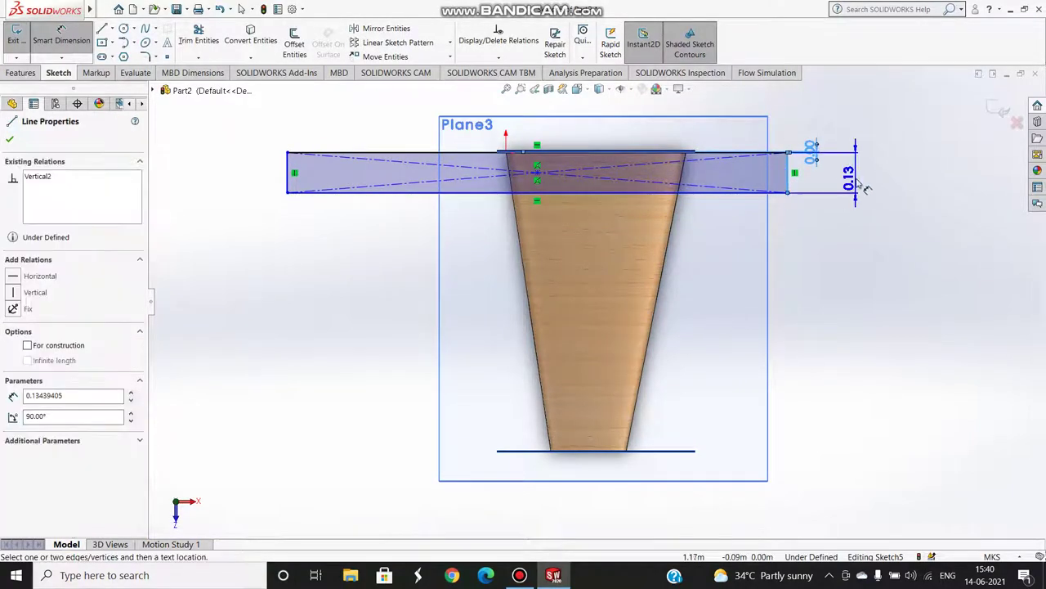
{"action": "left_click", "coordinate": [850, 237]}
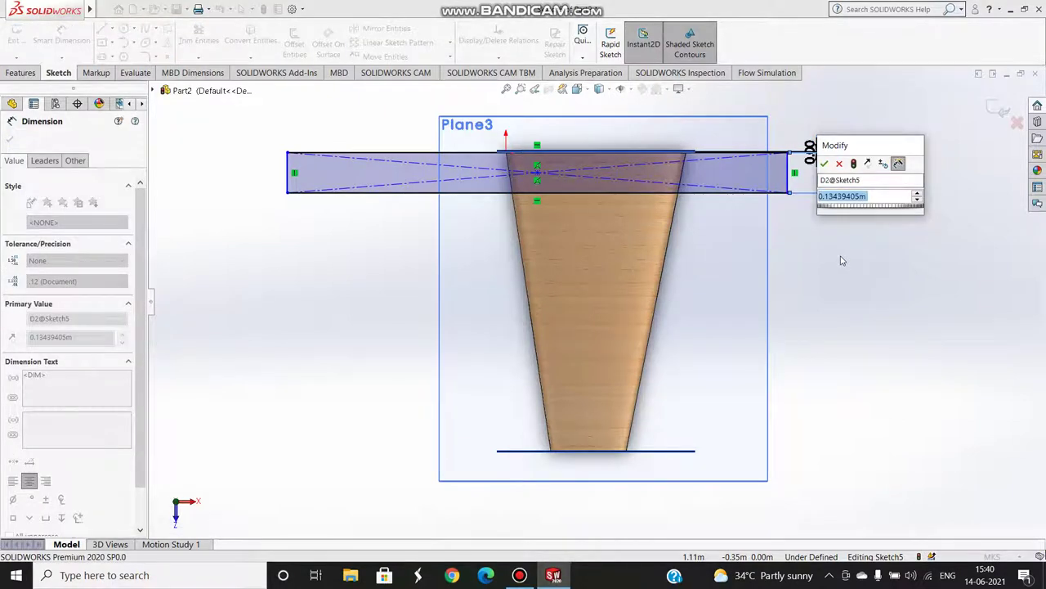
{"action": "type", "text": "0."}
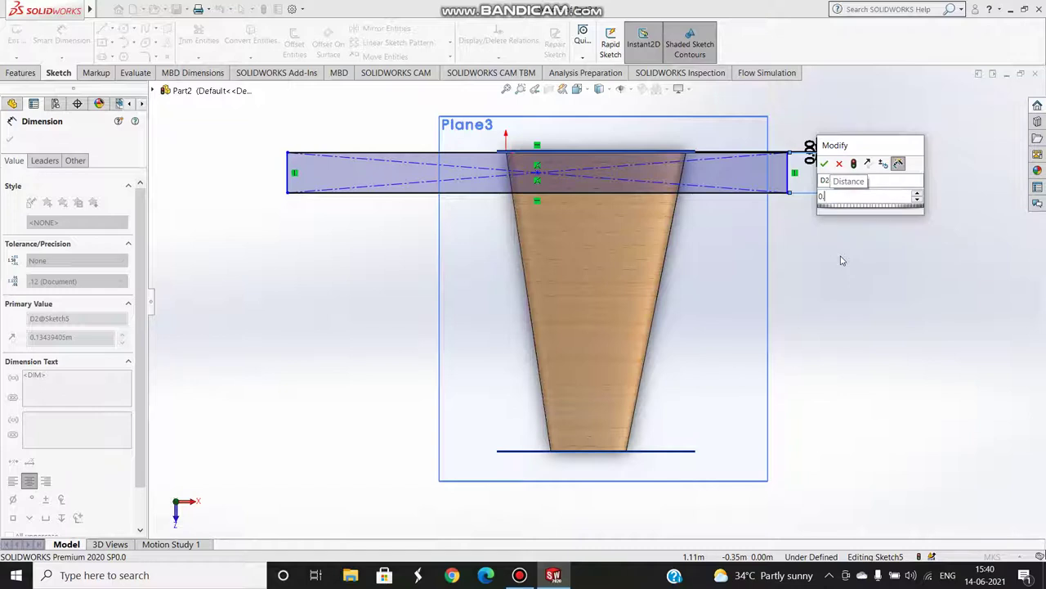
{"action": "type", "text": "13"}
{"action": "key", "text": "Return"}
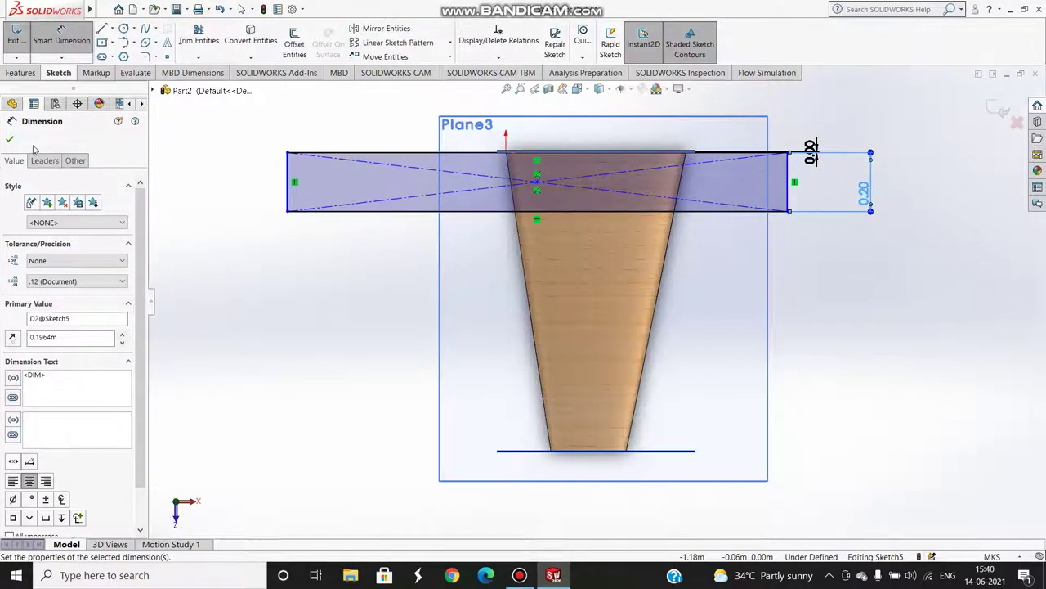
{"action": "left_click", "coordinate": [10, 139]}
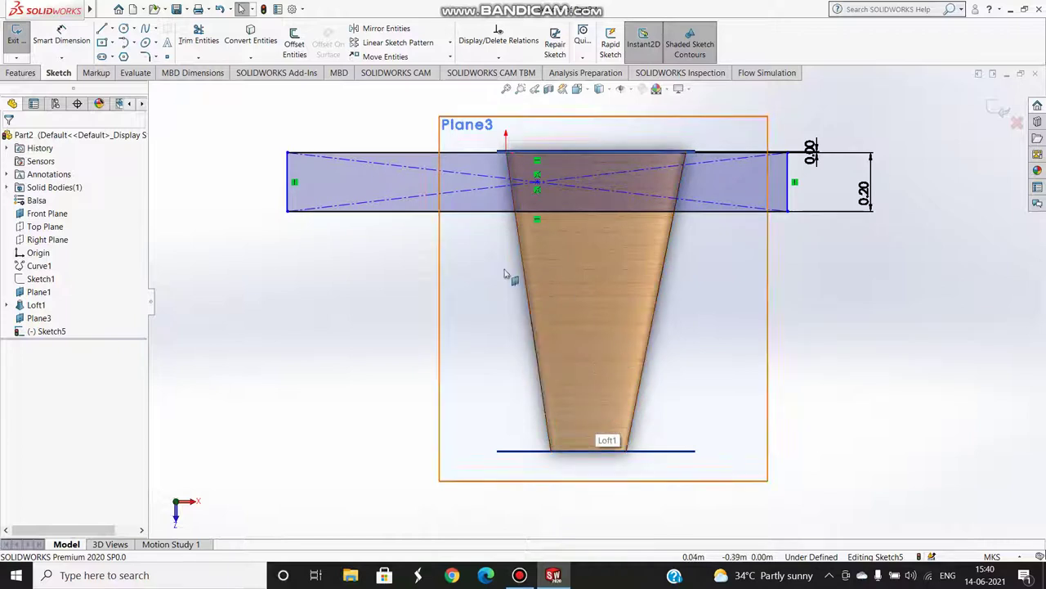
{"action": "double_click", "coordinate": [474, 210]}
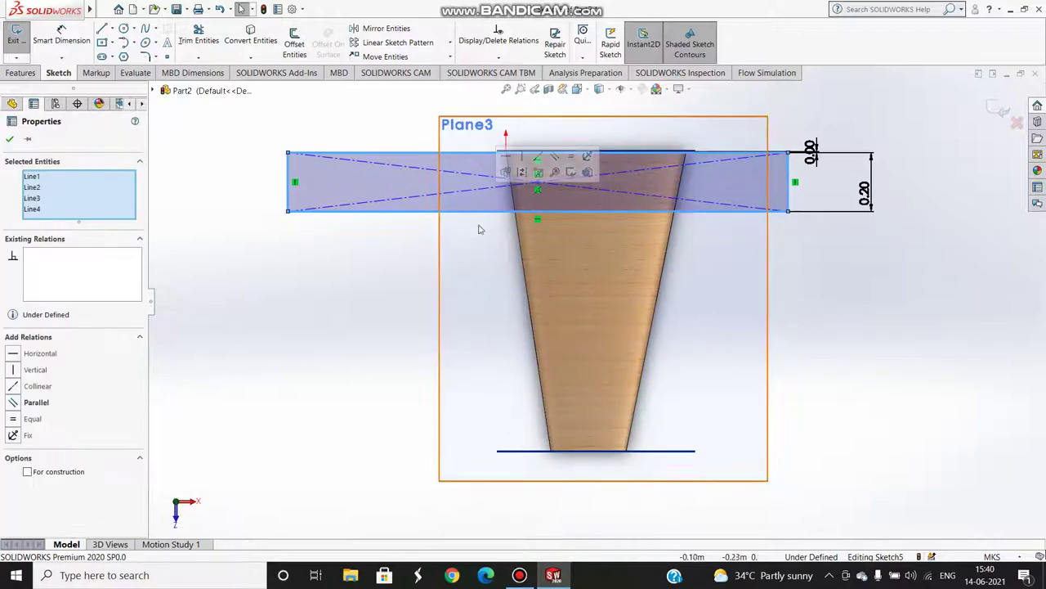
Paste four copies of the strip and spread them down the tapered wing
{"action": "left_click", "coordinate": [493, 287]}
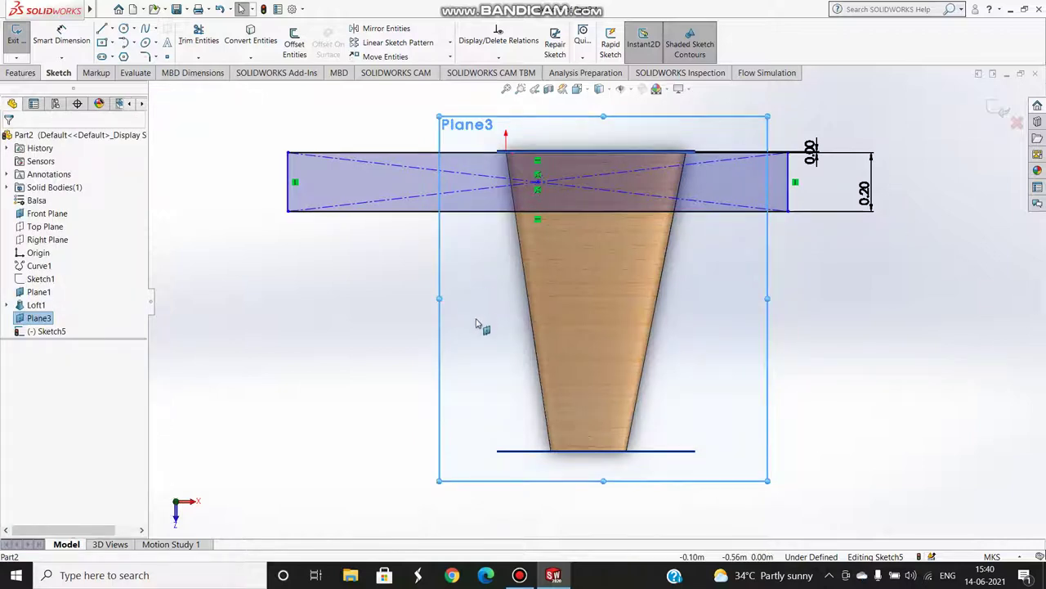
{"action": "key", "text": "ctrl+v"}
{"action": "key", "text": "ctrl+v"}
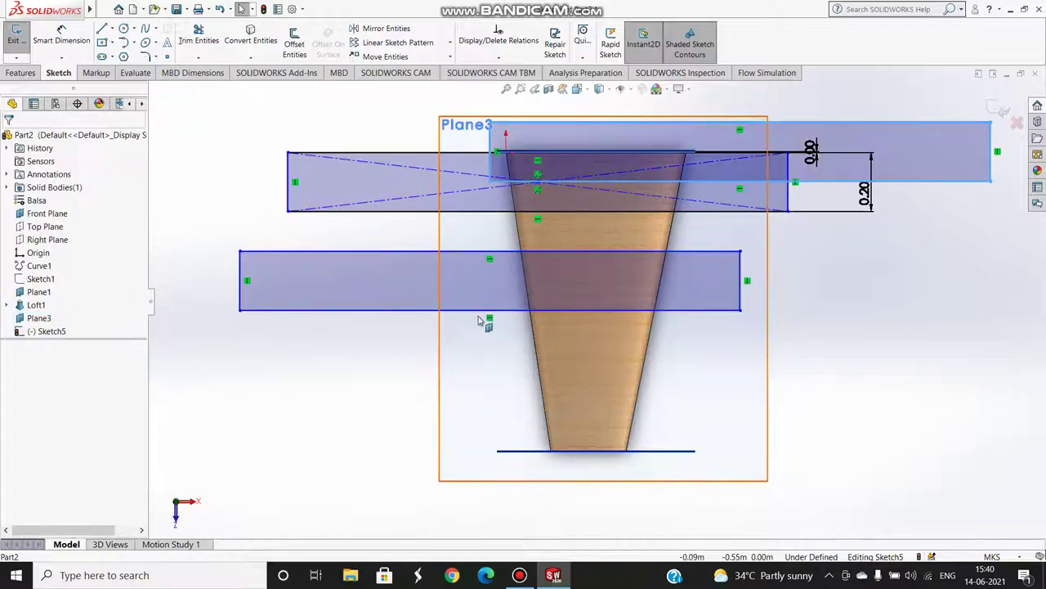
{"action": "key", "text": "ctrl+v"}
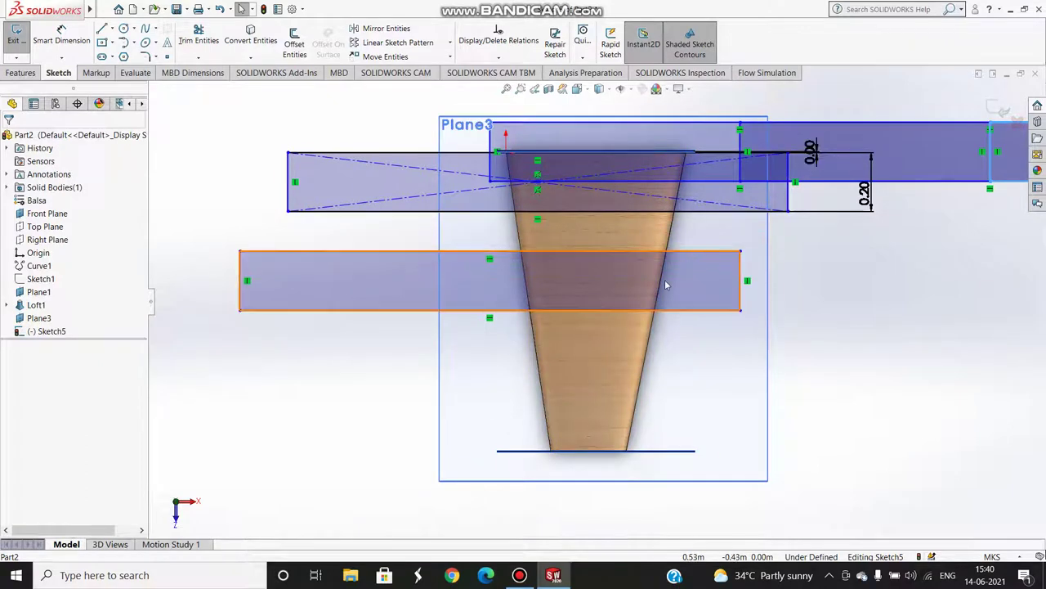
{"action": "mouse_move", "coordinate": [665, 280]}
{"action": "left_mouse_down"}
{"action": "mouse_move", "coordinate": [668, 340]}
{"action": "mouse_move", "coordinate": [700, 419]}
{"action": "left_mouse_up"}
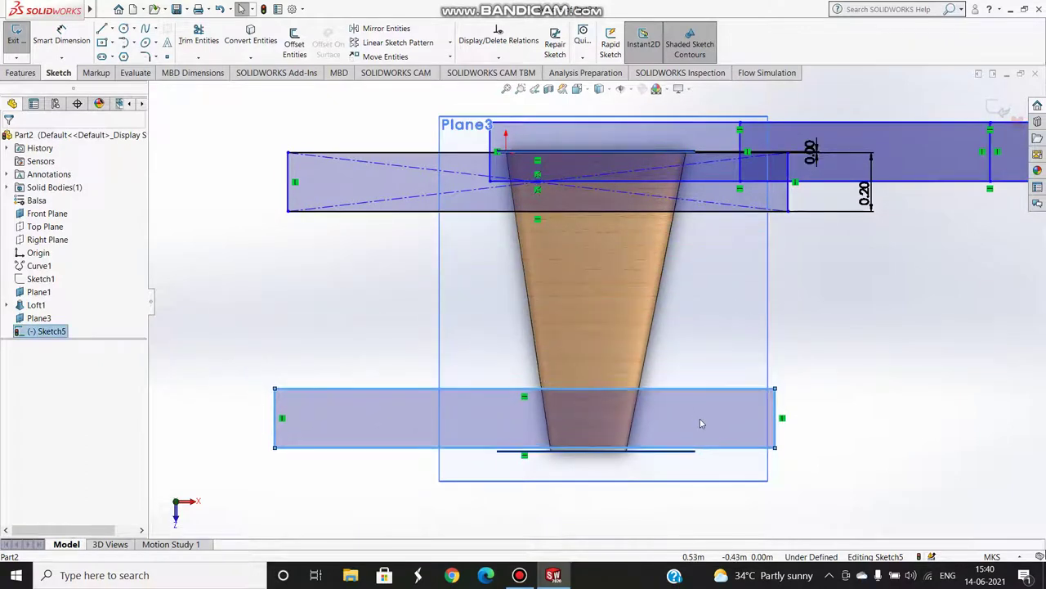
{"action": "mouse_move", "coordinate": [926, 152]}
{"action": "left_mouse_down"}
{"action": "mouse_move", "coordinate": [760, 313]}
{"action": "mouse_move", "coordinate": [762, 350]}
{"action": "left_mouse_up"}
{"action": "mouse_move", "coordinate": [904, 153]}
{"action": "left_mouse_down"}
{"action": "mouse_move", "coordinate": [761, 266]}
{"action": "mouse_move", "coordinate": [586, 275]}
{"action": "mouse_move", "coordinate": [551, 288]}
{"action": "left_mouse_up"}
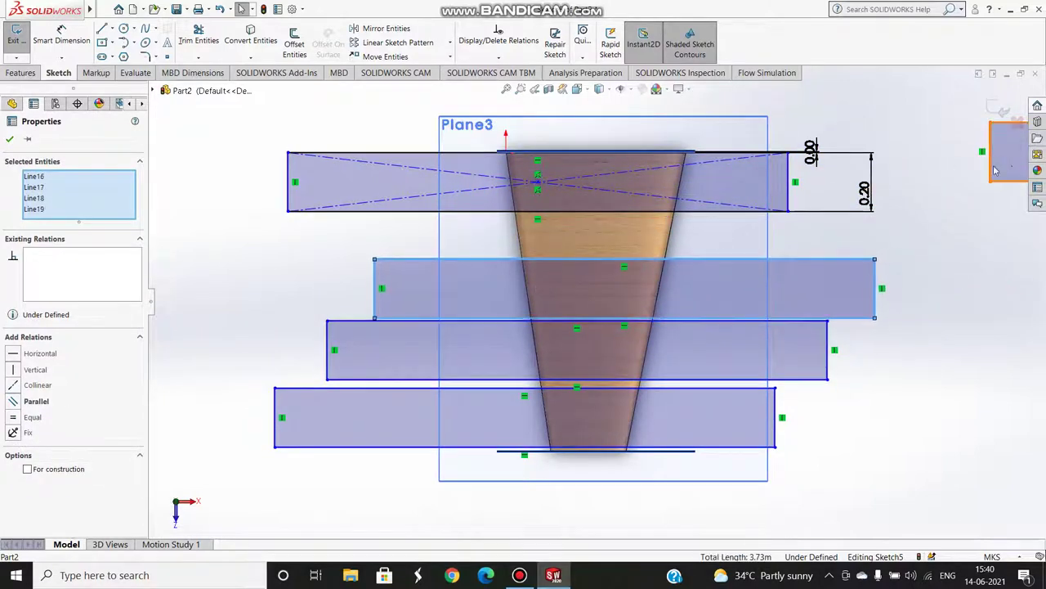
{"action": "mouse_move", "coordinate": [984, 155]}
{"action": "left_mouse_down"}
{"action": "mouse_move", "coordinate": [658, 238]}
{"action": "mouse_move", "coordinate": [449, 266]}
{"action": "left_mouse_up"}
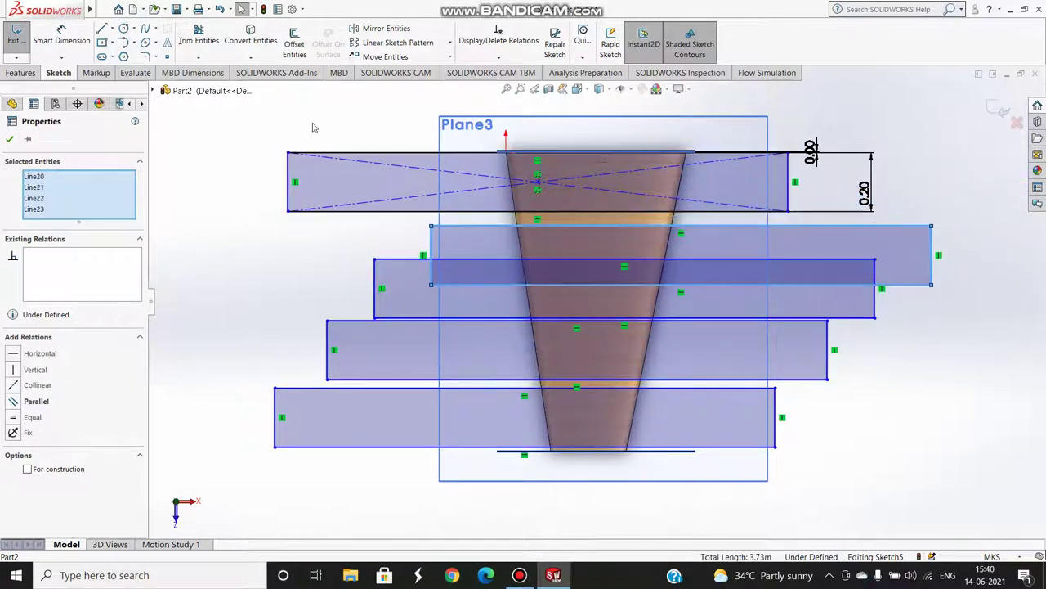
Start a gap dimension between the top strip's bottom edge and the second strip's top edge
{"action": "left_click", "coordinate": [62, 37]}
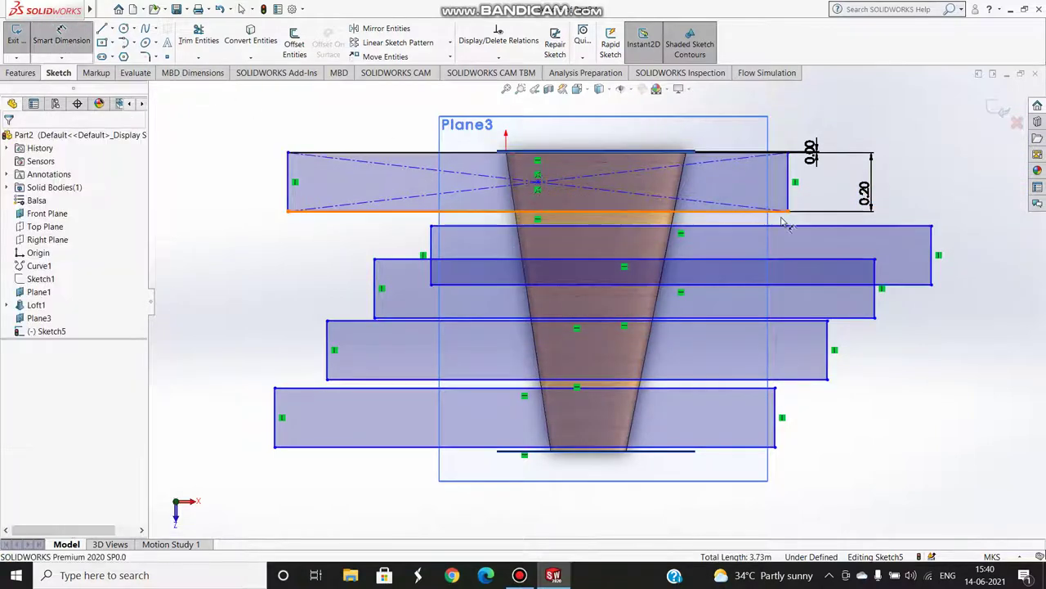
{"action": "left_click", "coordinate": [487, 212]}
{"action": "left_click", "coordinate": [480, 225]}
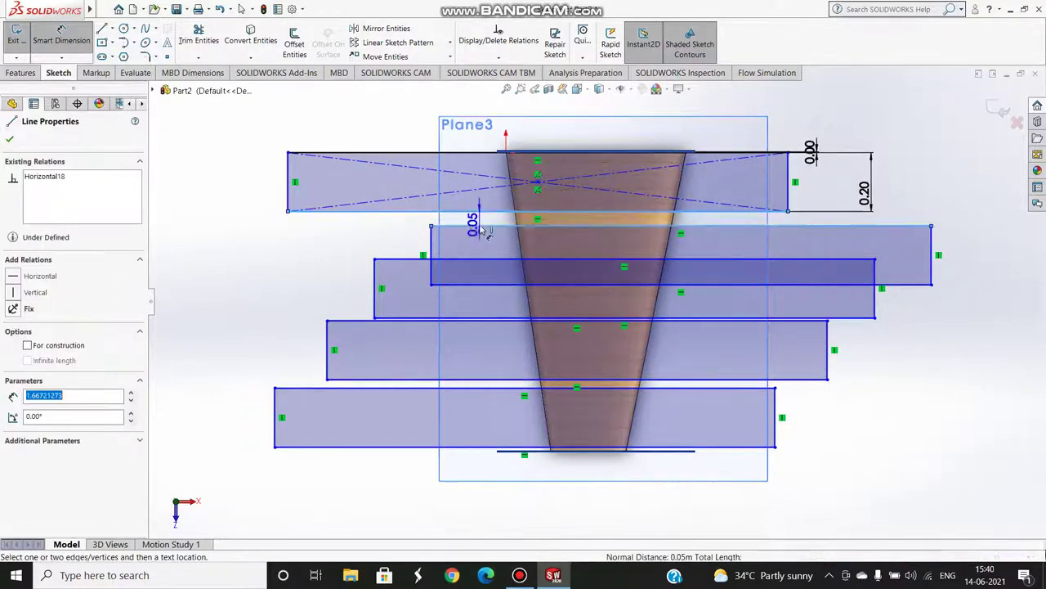
{"action": "left_click", "coordinate": [197, 221]}
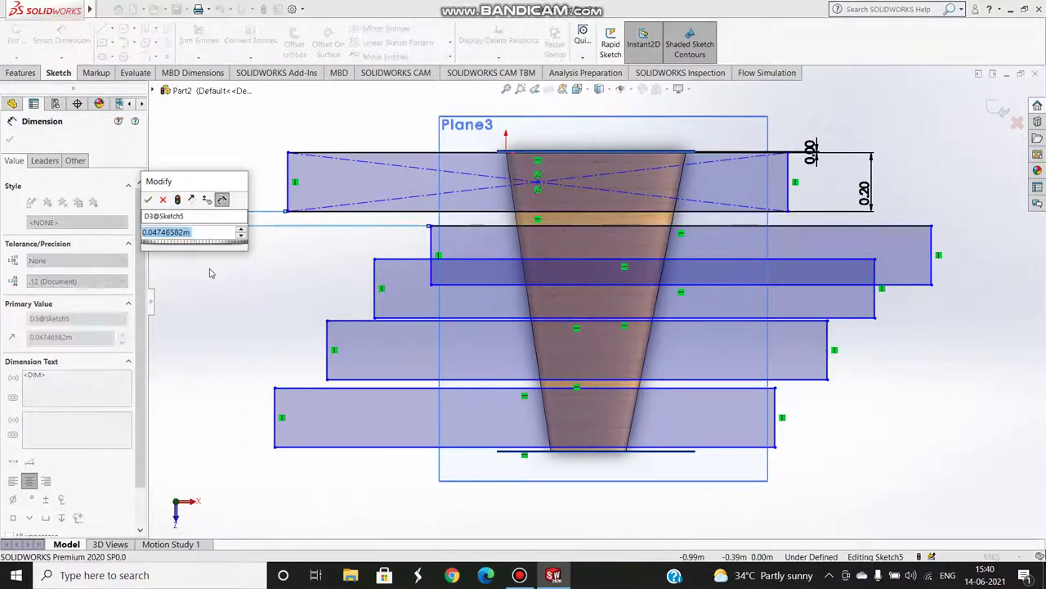
Set the first gap to 0.003 and the second strip's height to 0.1964
{"action": "type", "text": "0.003"}
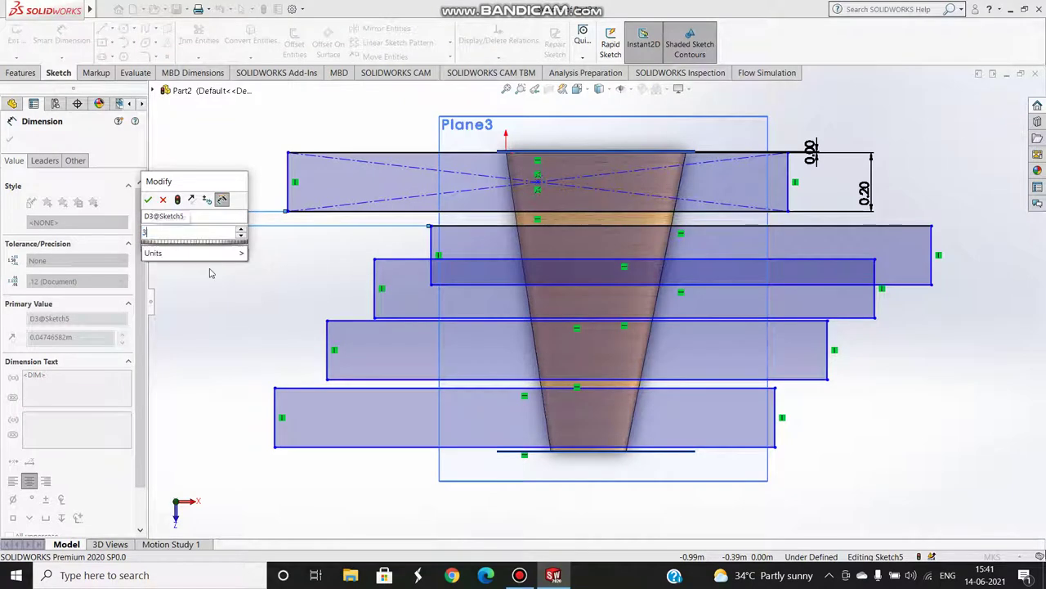
{"action": "key", "text": "Return"}
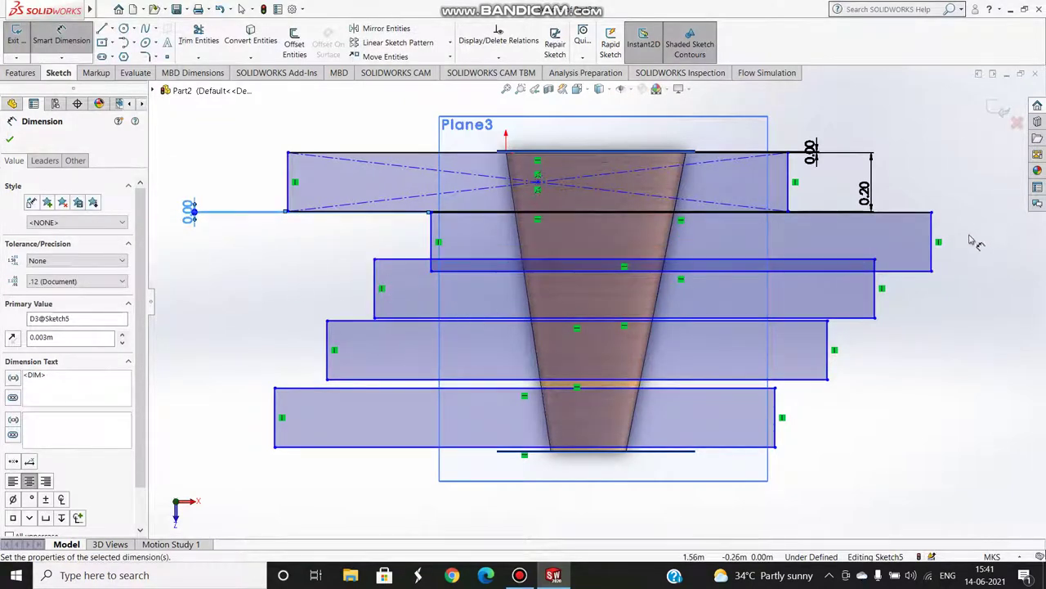
{"action": "left_click", "coordinate": [431, 252]}
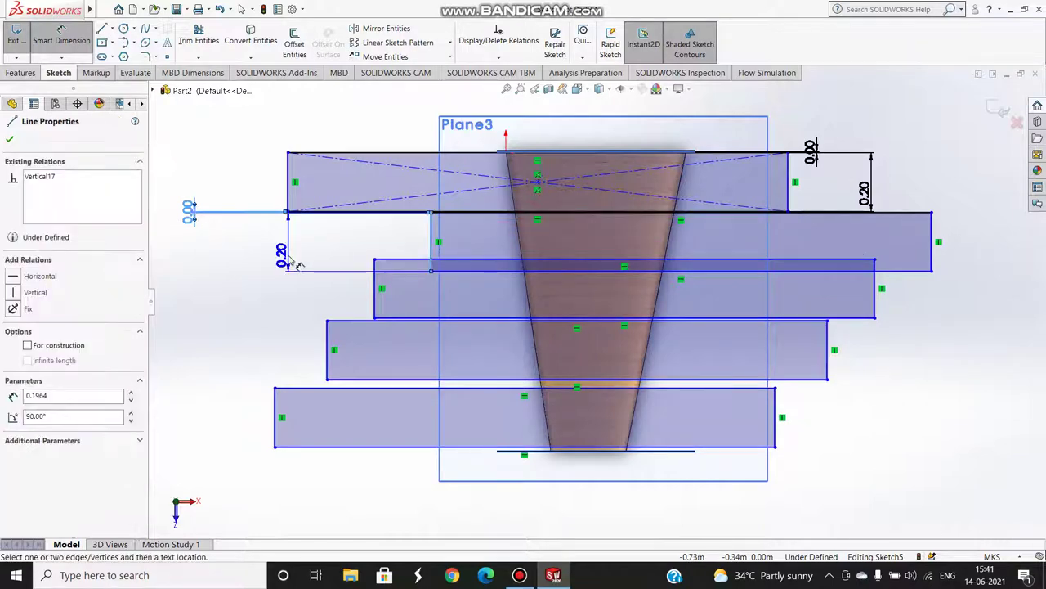
{"action": "left_click", "coordinate": [273, 312]}
{"action": "type", "text": "0."}
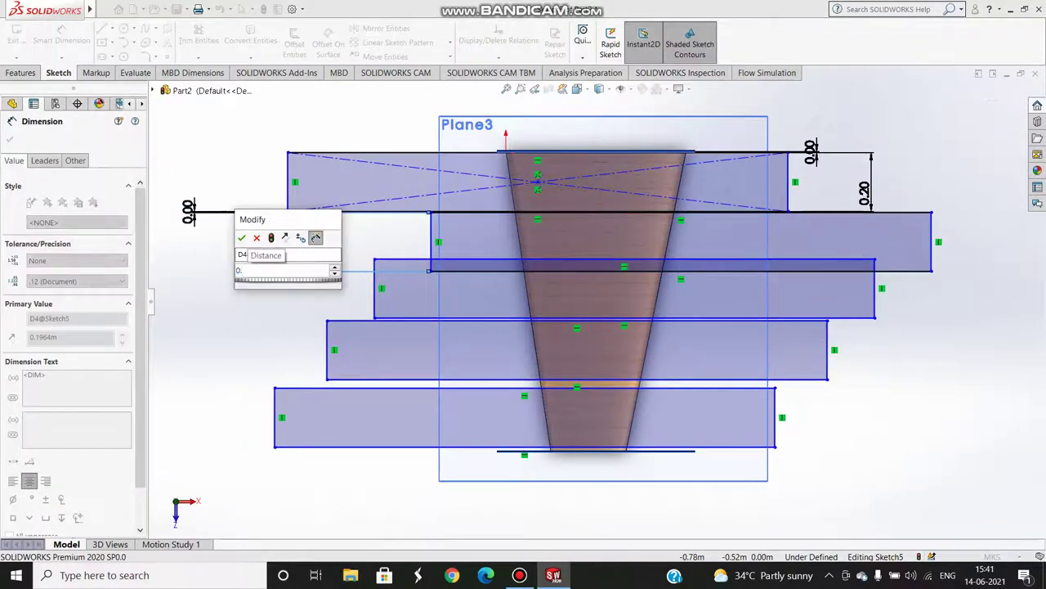
{"action": "type", "text": "1964"}
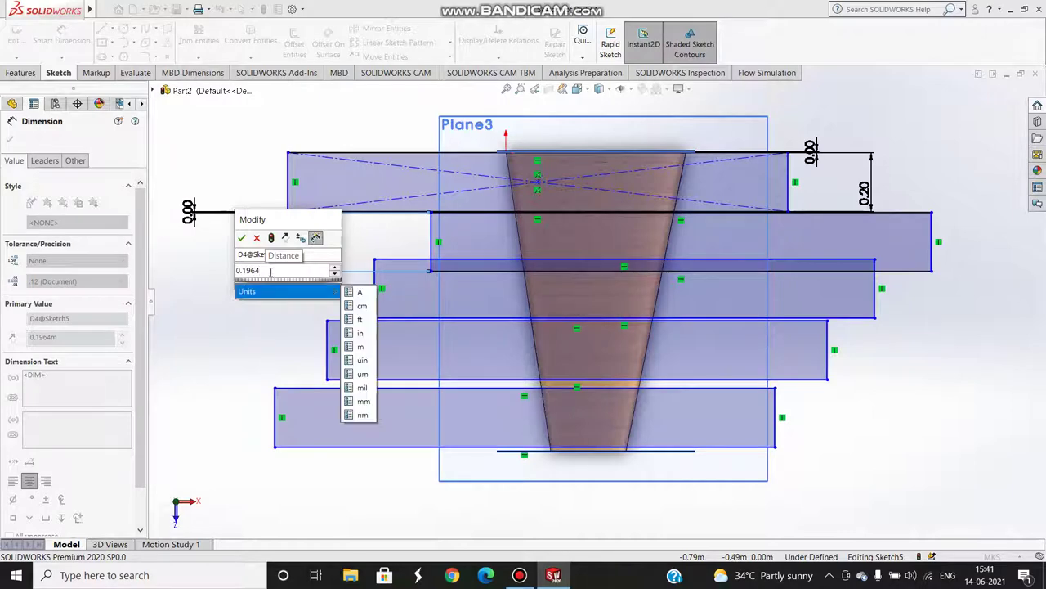
{"action": "left_click", "coordinate": [242, 238]}
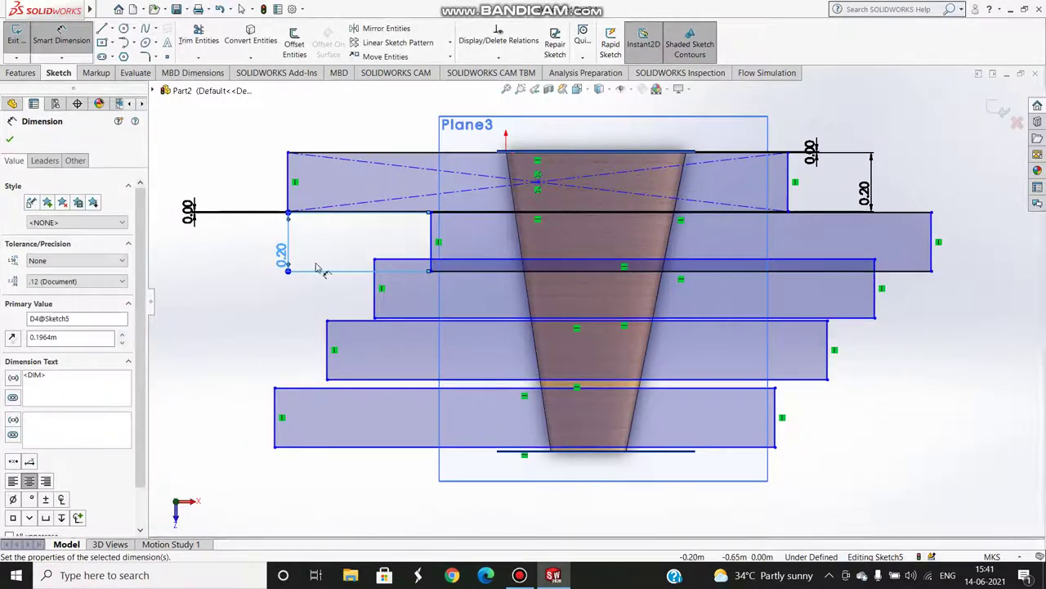
{"action": "left_click", "coordinate": [11, 143]}
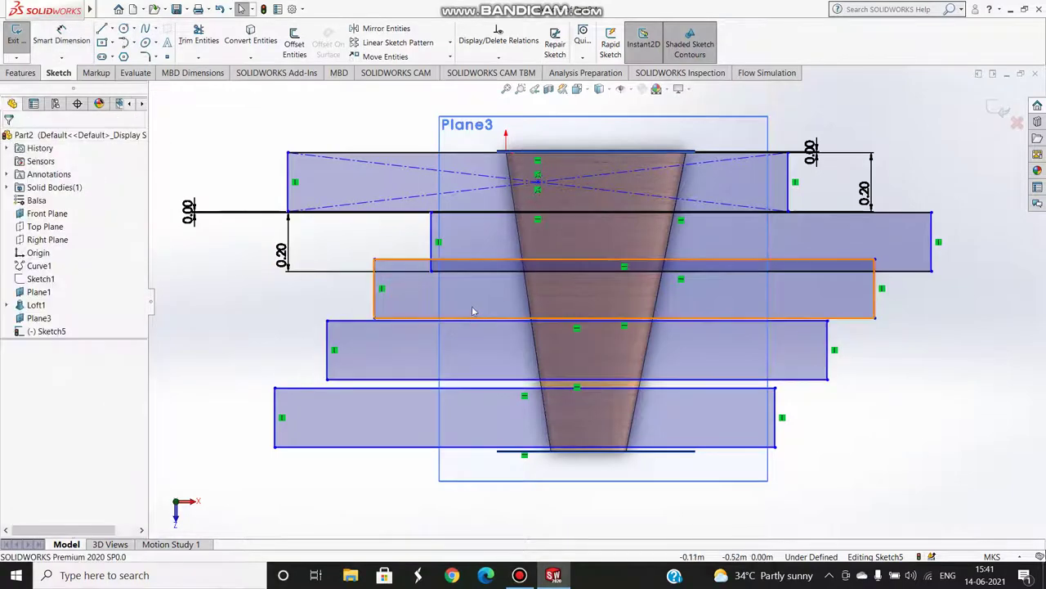
Move the third strip lower and dimension its gap below the second strip to 0.003
{"action": "left_click_drag", "start_coordinate": [473, 307], "coordinate": [462, 333]}
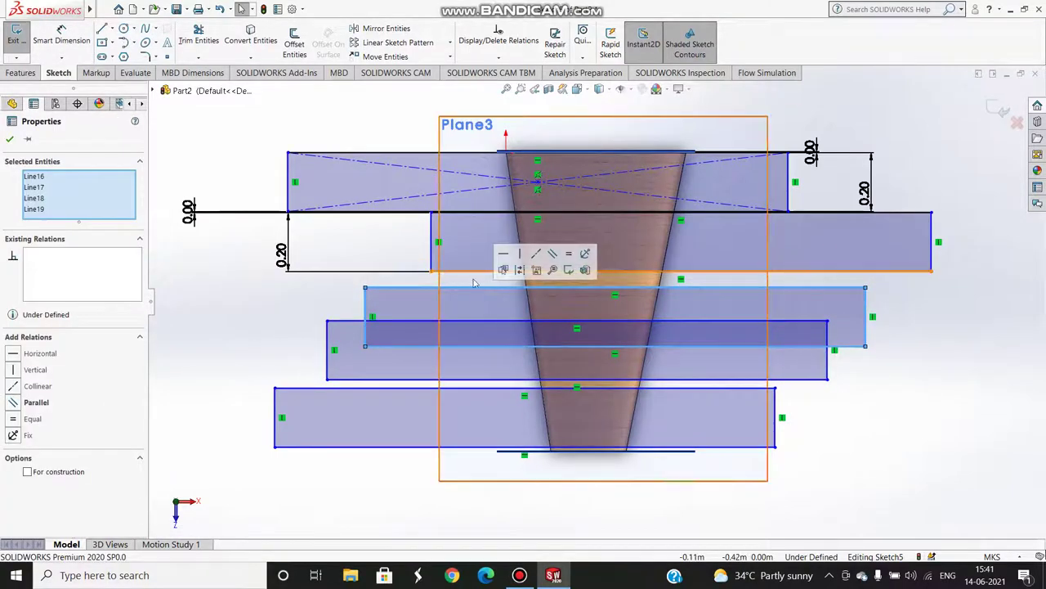
{"action": "left_click", "coordinate": [10, 139]}
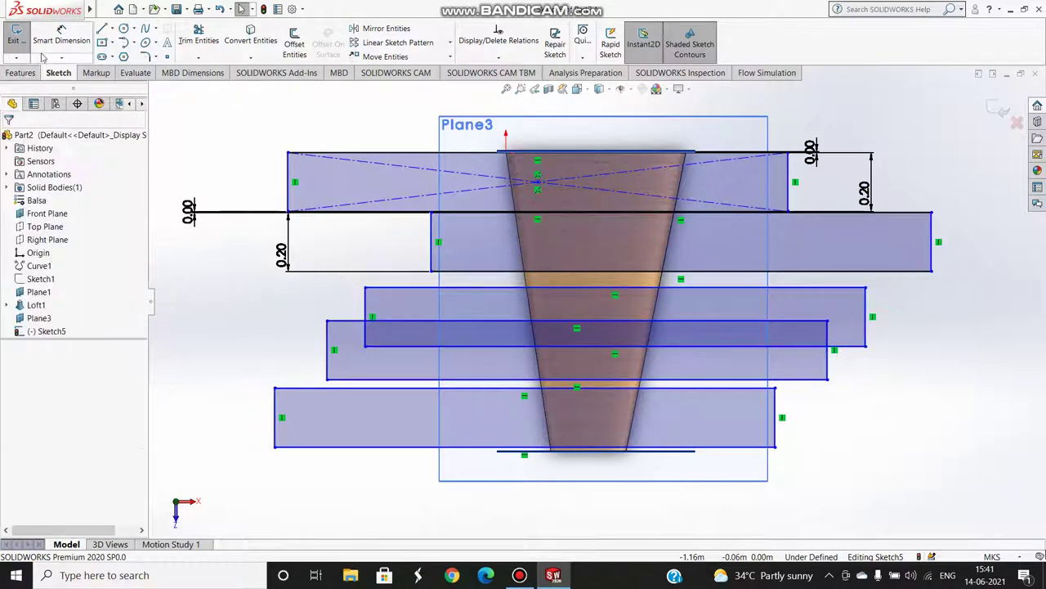
{"action": "left_click", "coordinate": [474, 272]}
{"action": "left_click", "coordinate": [479, 288]}
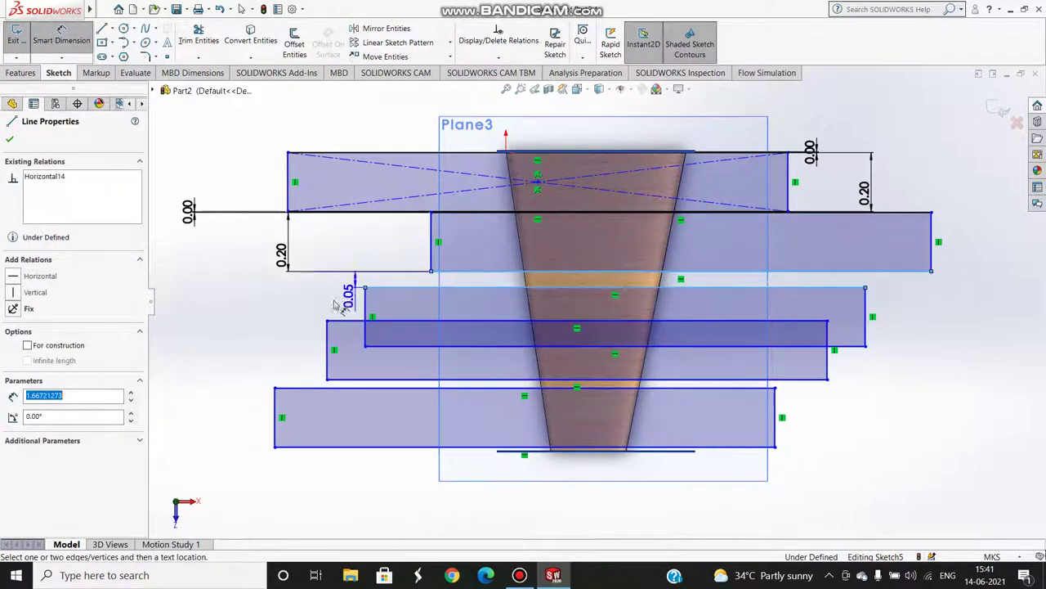
{"action": "left_click", "coordinate": [266, 315]}
{"action": "type", "text": "0.003"}
{"action": "key", "text": "Return"}
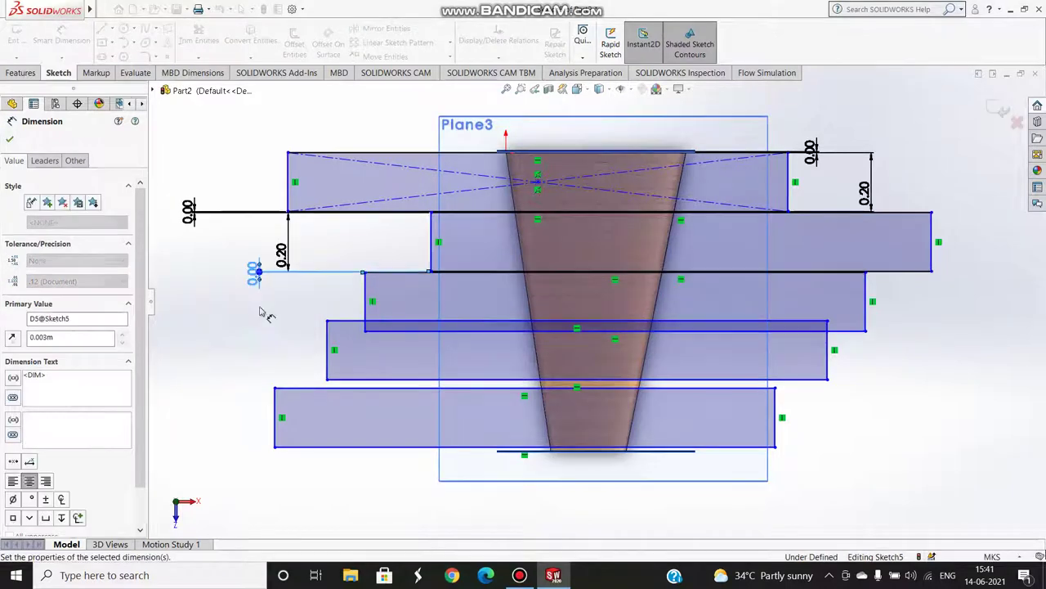
{"action": "left_click", "coordinate": [10, 139]}
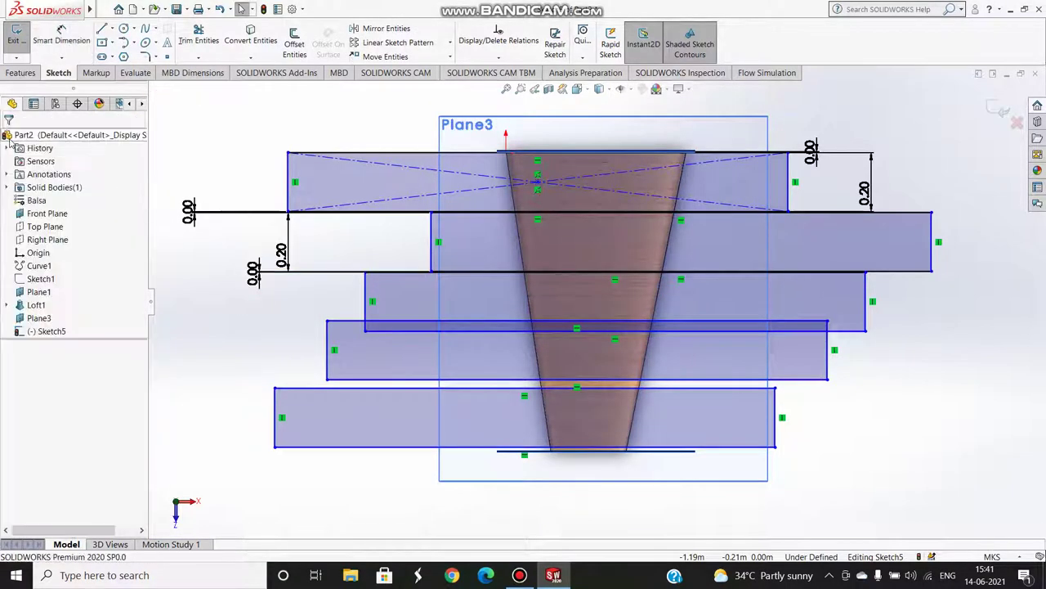
{"action": "left_click", "coordinate": [66, 40]}
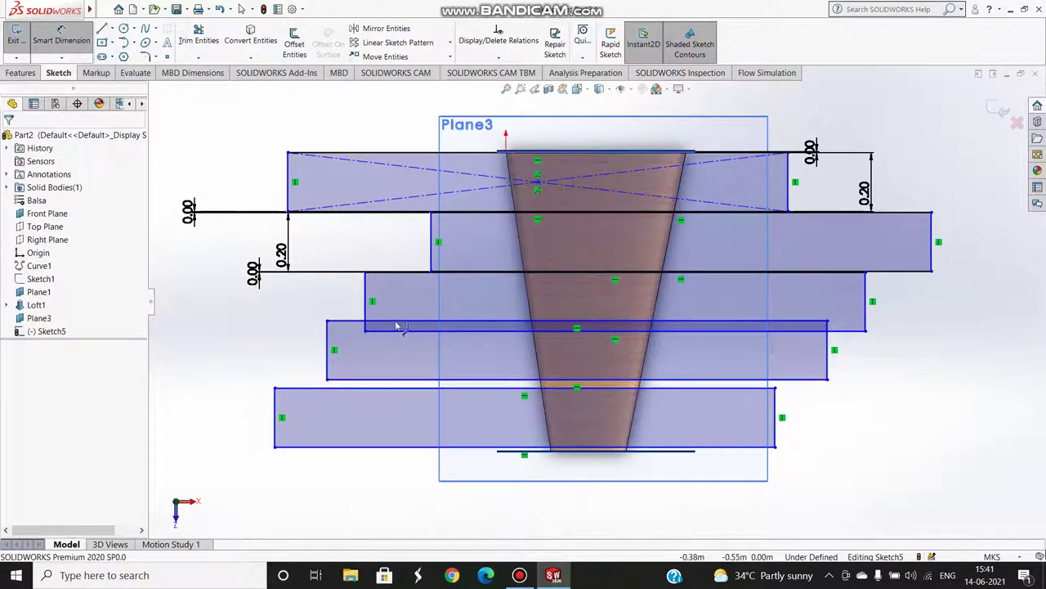
Dimension the bottom strip 0.003 from the wing's narrow-end line and 0.003 from the fourth strip
{"action": "left_click", "coordinate": [541, 451]}
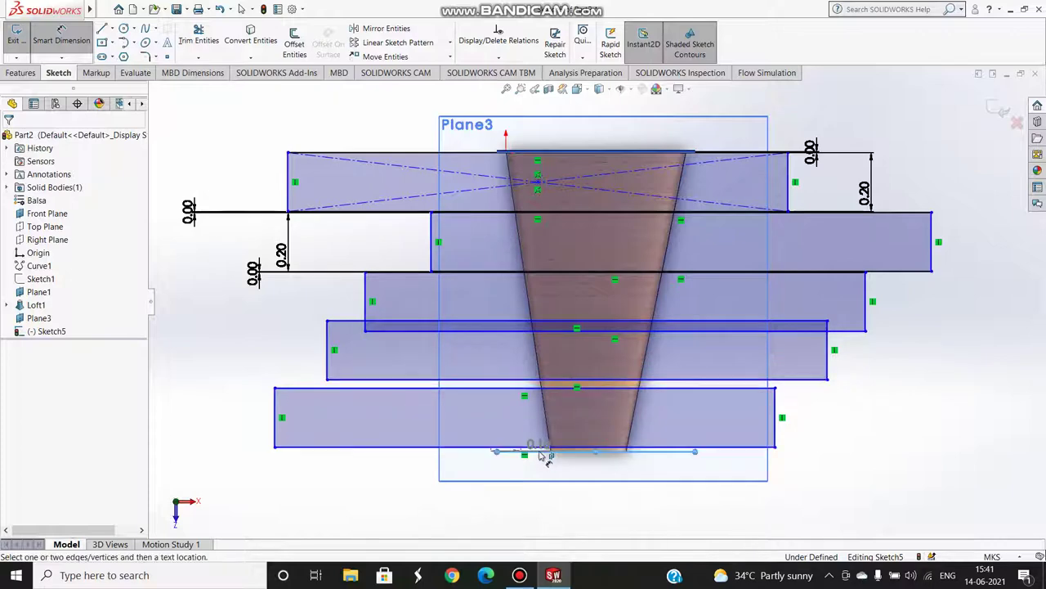
{"action": "left_click", "coordinate": [417, 447]}
{"action": "left_click", "coordinate": [229, 472]}
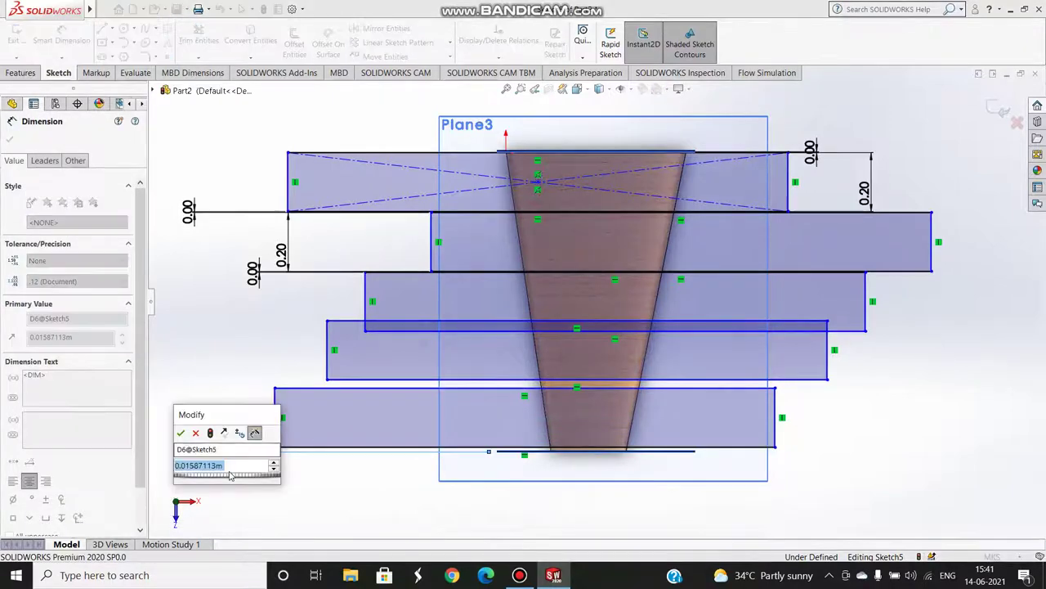
{"action": "type", "text": "0.003"}
{"action": "key", "text": "Return"}
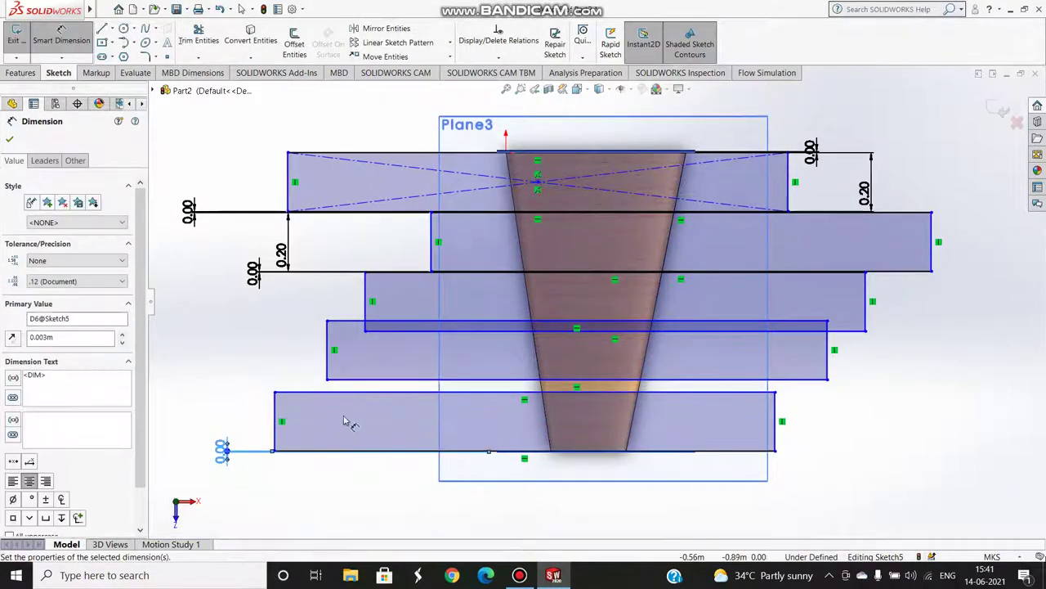
{"action": "left_click", "coordinate": [380, 381]}
{"action": "left_click", "coordinate": [373, 391]}
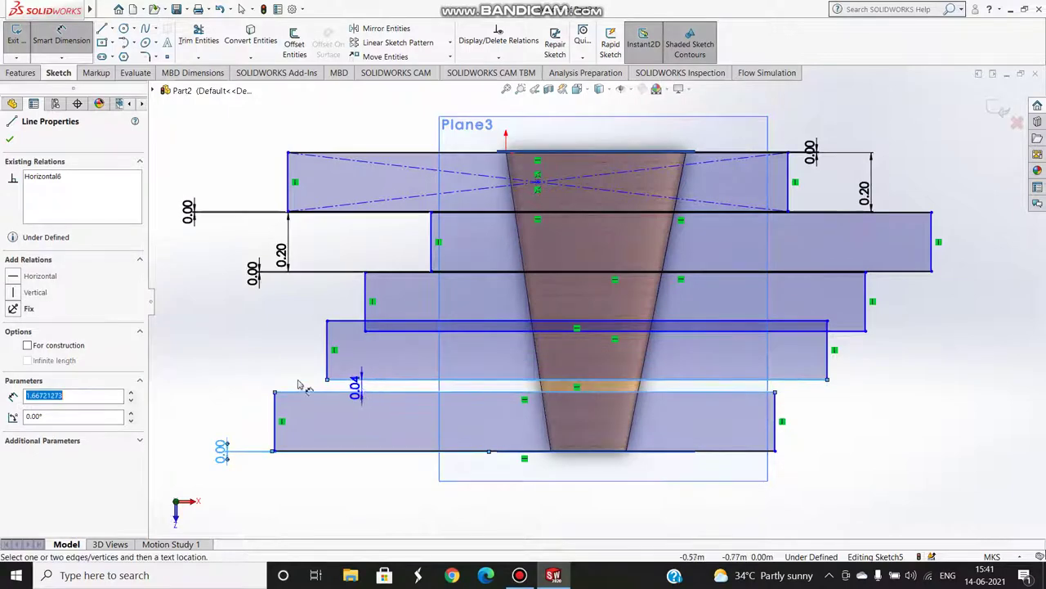
{"action": "left_click", "coordinate": [208, 406]}
{"action": "type", "text": "0.003"}
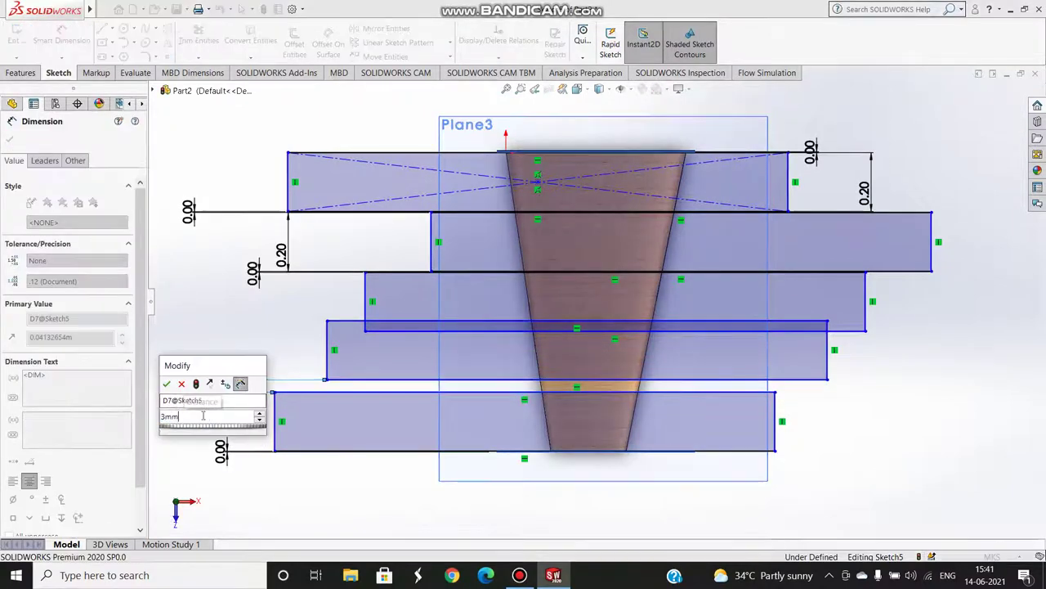
{"action": "key", "text": "Return"}
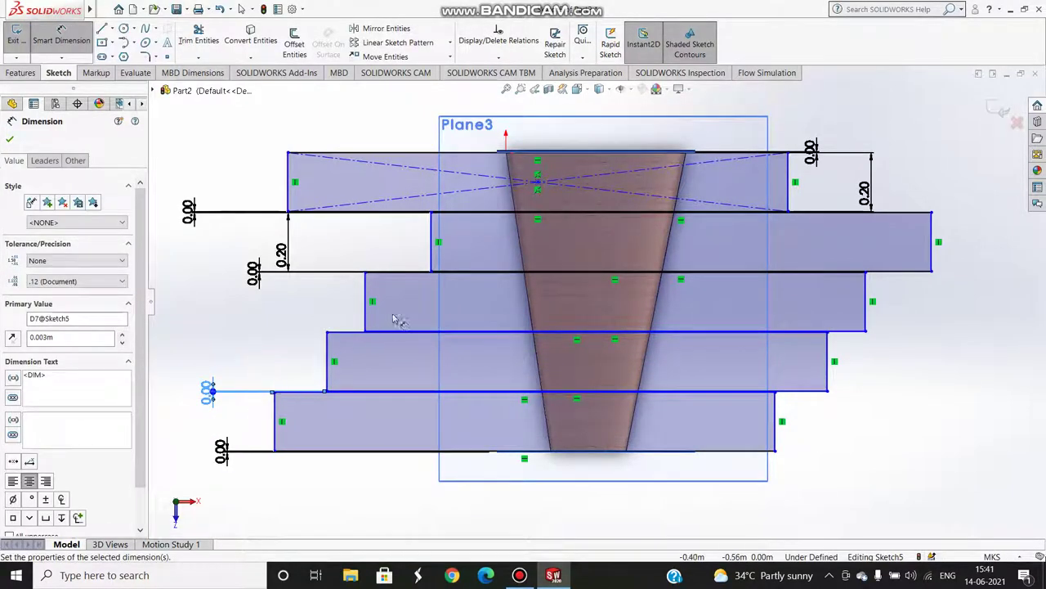
{"action": "left_click", "coordinate": [10, 140]}
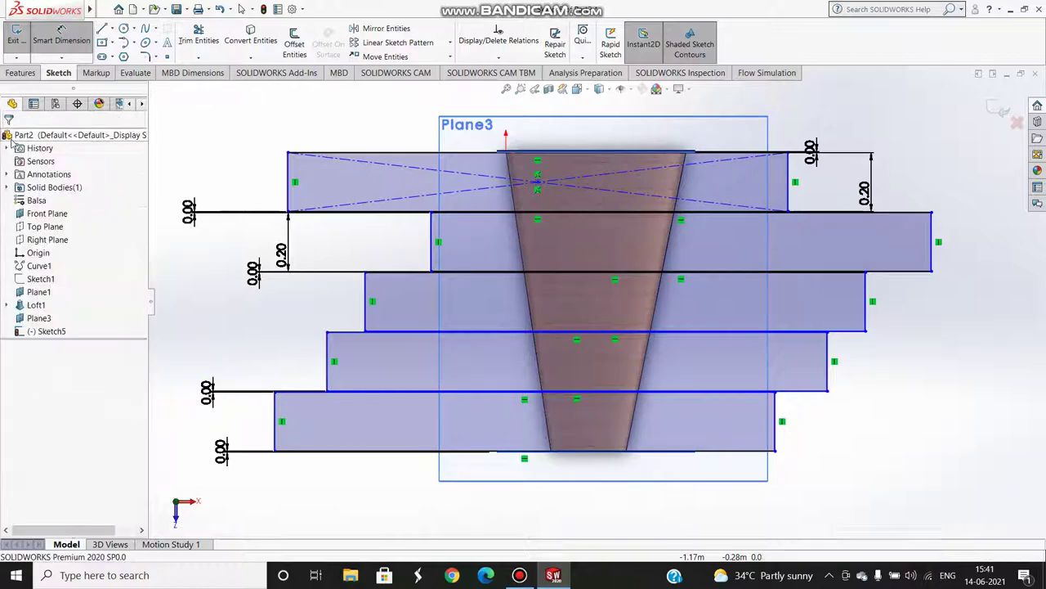
Add 0.20 height dimensions to the third, fourth and bottom strips
{"action": "left_click", "coordinate": [62, 37]}
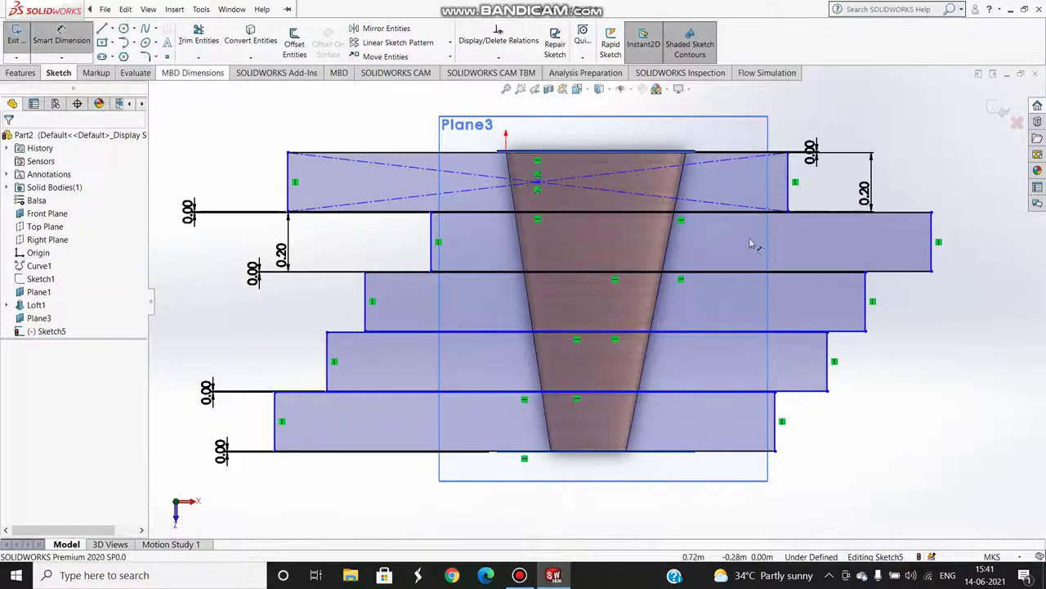
{"action": "left_click", "coordinate": [867, 306]}
{"action": "left_click", "coordinate": [895, 372]}
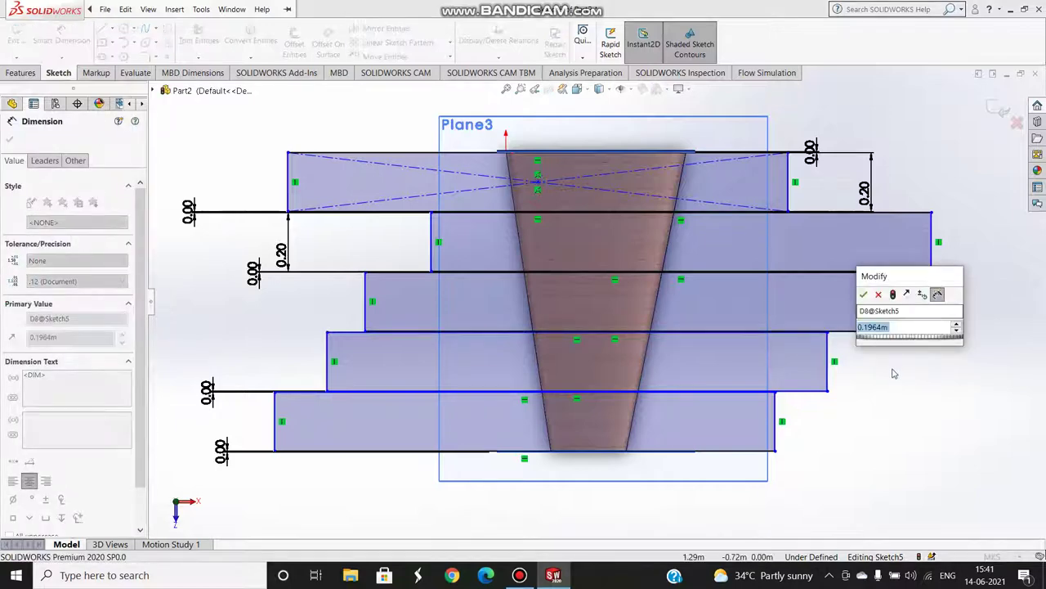
{"action": "left_click", "coordinate": [865, 295]}
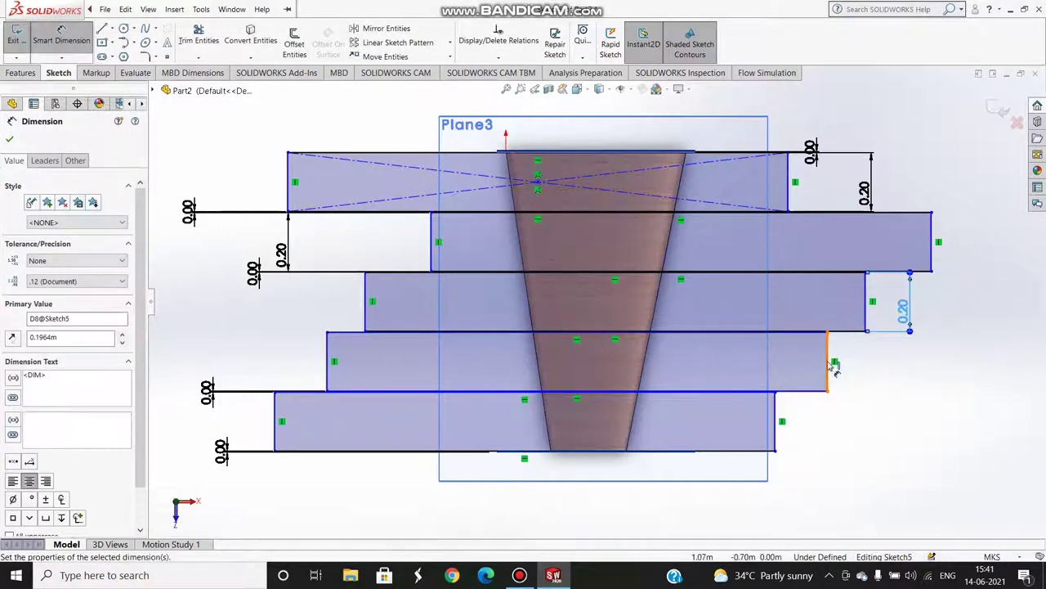
{"action": "left_click", "coordinate": [828, 362]}
{"action": "left_click", "coordinate": [873, 394]}
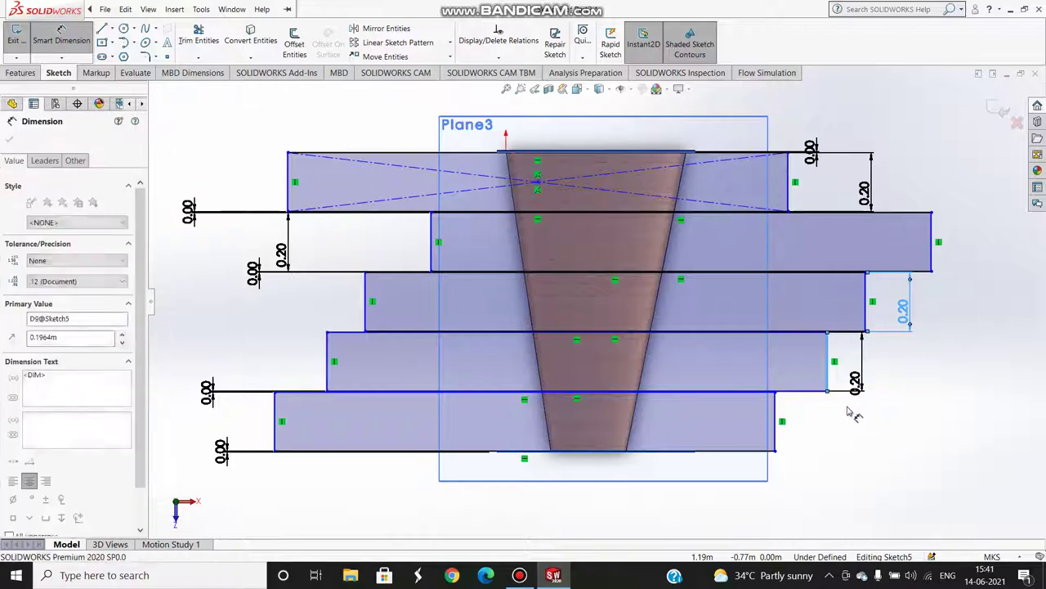
{"action": "left_click", "coordinate": [823, 367]}
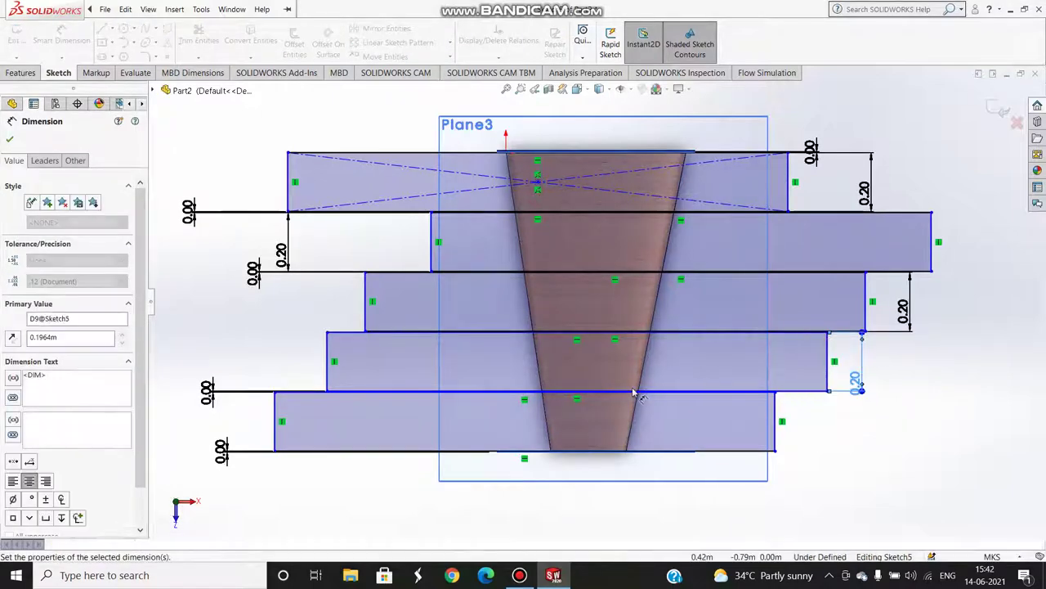
{"action": "scroll", "coordinate": [719, 383], "scroll_direction": "down", "scroll_amount": 5}
{"action": "scroll", "coordinate": [646, 386], "scroll_direction": "up", "scroll_amount": 3}
{"action": "scroll", "coordinate": [666, 386], "scroll_direction": "up", "scroll_amount": 5}
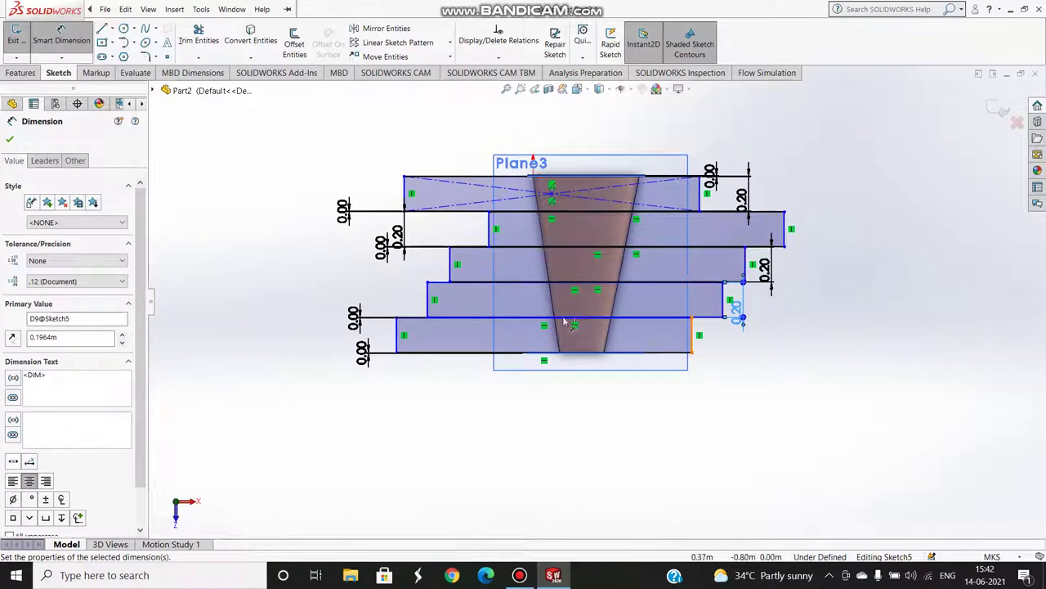
{"action": "left_click", "coordinate": [399, 347]}
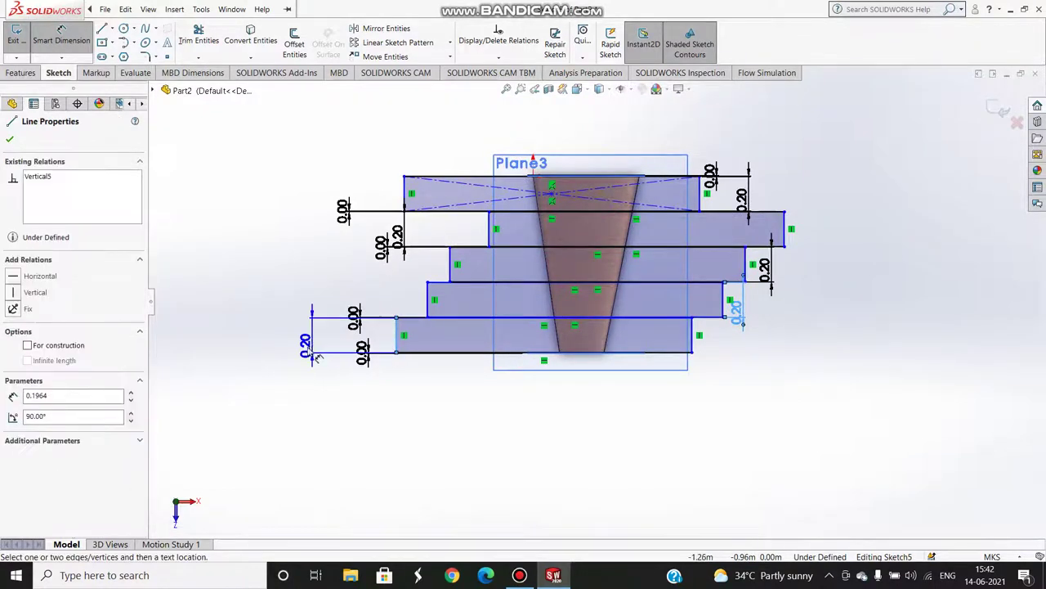
{"action": "left_click", "coordinate": [309, 353]}
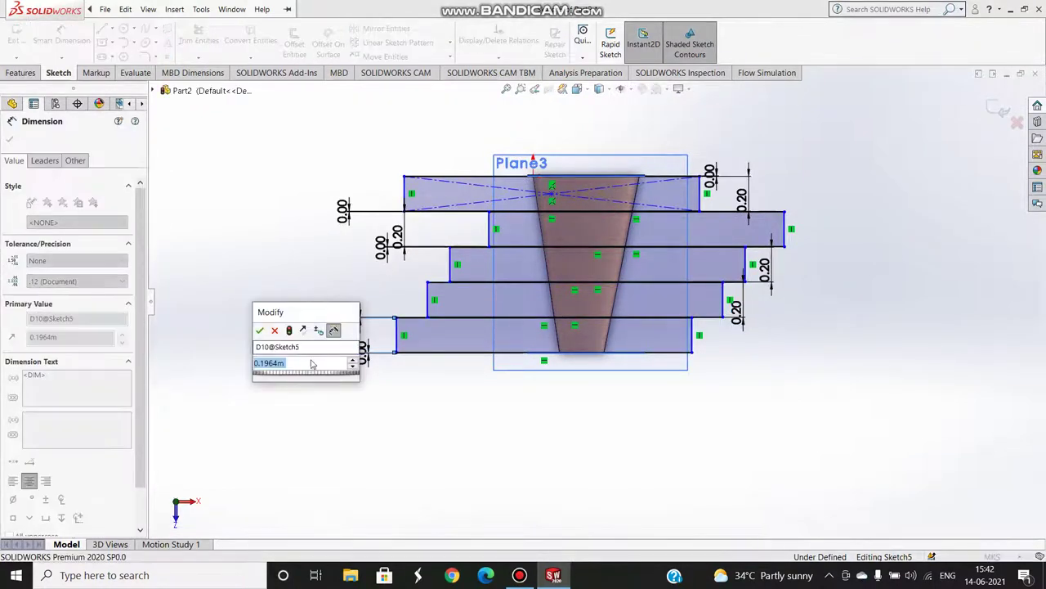
{"action": "left_click", "coordinate": [259, 330]}
Zoom in and out to check the five strip edges against the wing outline
{"action": "scroll", "coordinate": [615, 240], "scroll_direction": "down", "scroll_amount": 5}
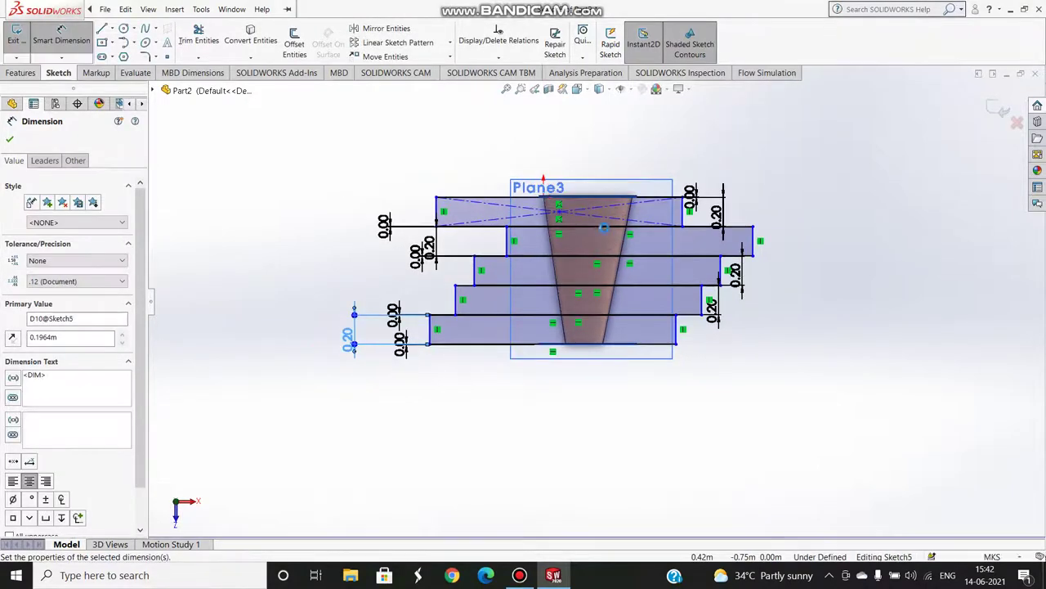
{"action": "scroll", "coordinate": [615, 240], "scroll_direction": "down", "scroll_amount": 4}
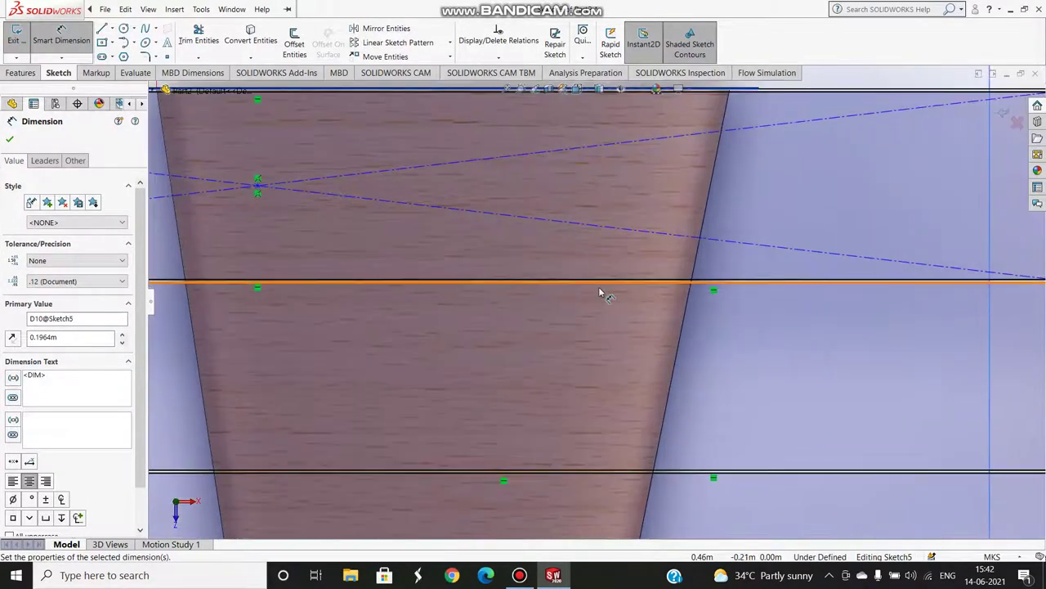
{"action": "scroll", "coordinate": [598, 291], "scroll_direction": "down", "scroll_amount": 2}
{"action": "scroll", "coordinate": [605, 276], "scroll_direction": "up", "scroll_amount": 6}
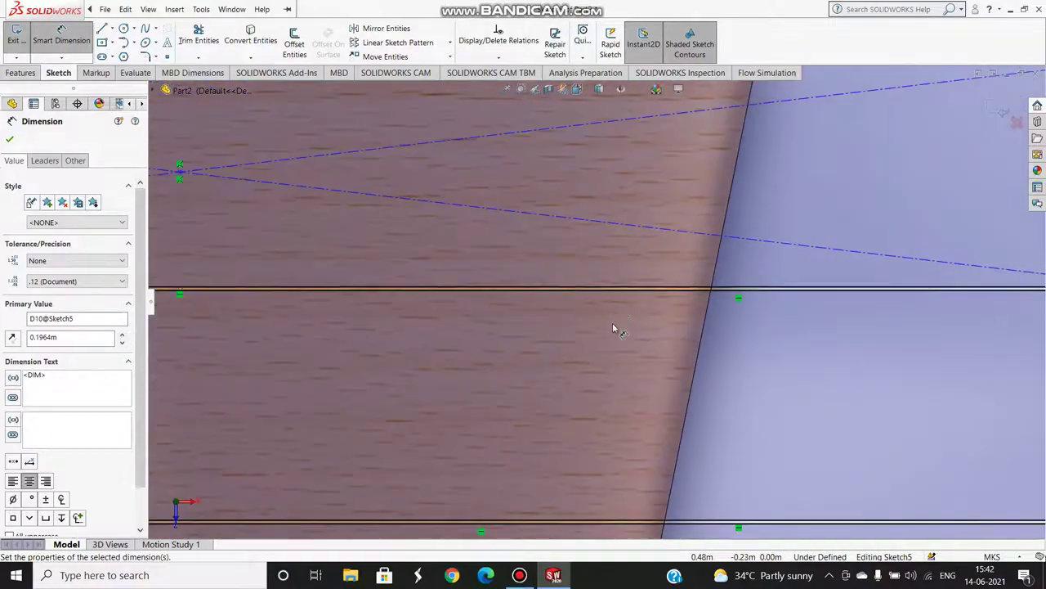
{"action": "scroll", "coordinate": [602, 441], "scroll_direction": "up", "scroll_amount": 2}
{"action": "scroll", "coordinate": [581, 405], "scroll_direction": "down", "scroll_amount": 7}
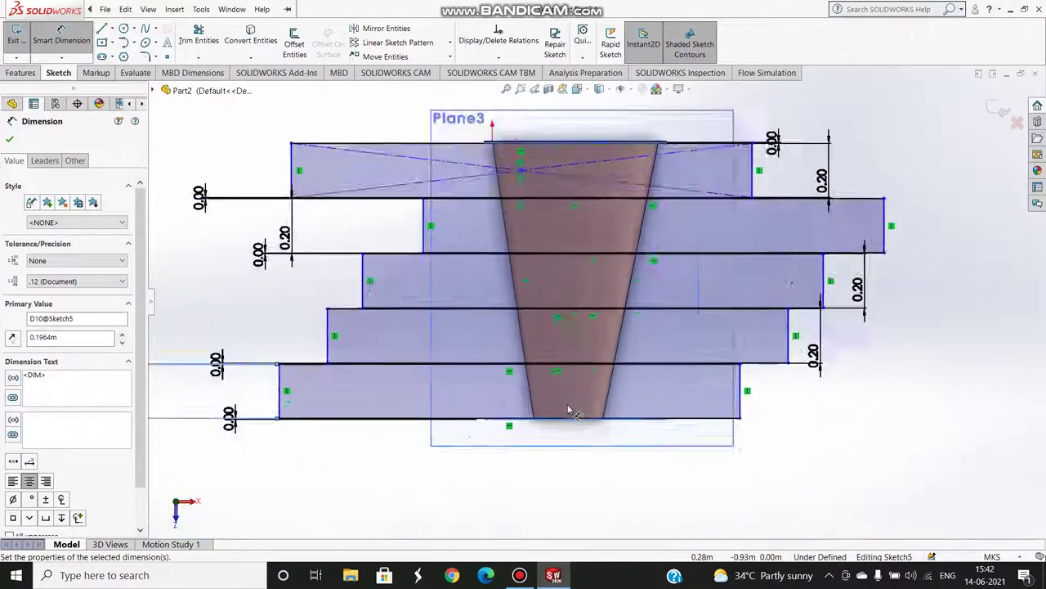
{"action": "scroll", "coordinate": [583, 378], "scroll_direction": "down", "scroll_amount": 4}
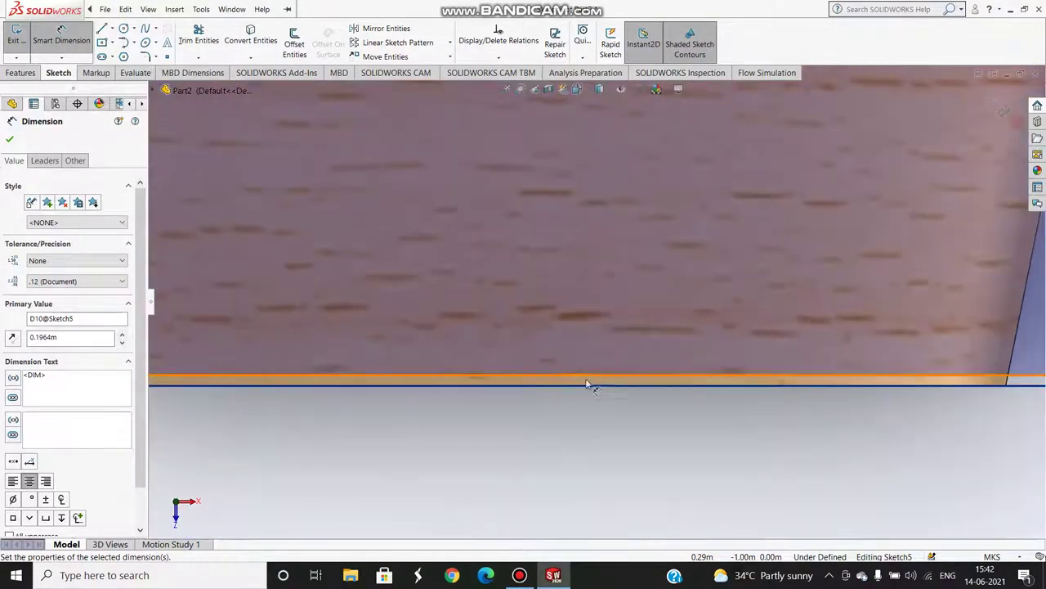
{"action": "scroll", "coordinate": [566, 389], "scroll_direction": "up", "scroll_amount": 3}
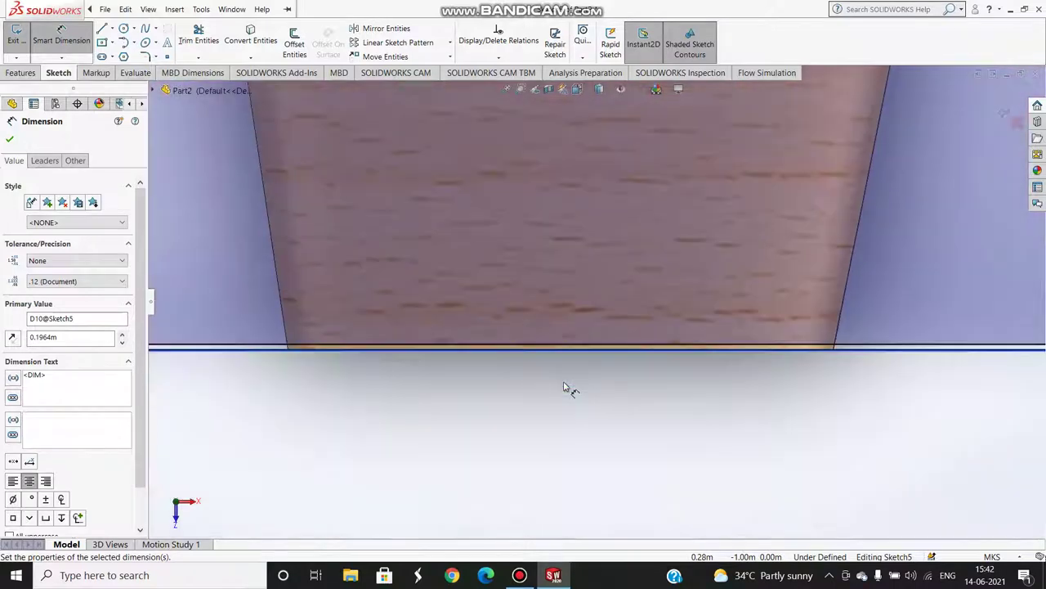
{"action": "scroll", "coordinate": [575, 314], "scroll_direction": "up", "scroll_amount": 5}
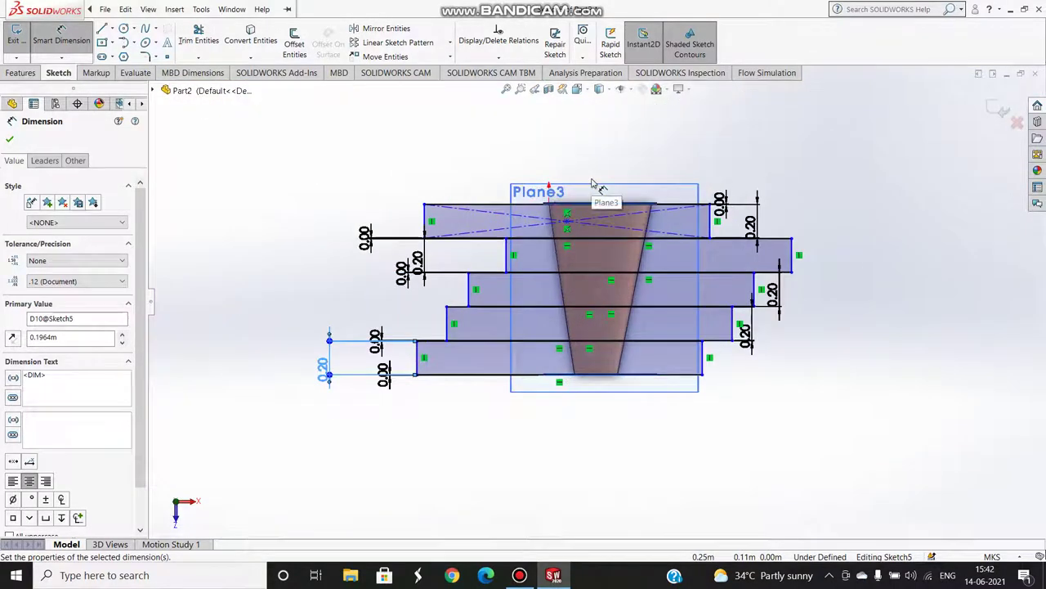
Exit Sketch5 and view the wing with its strip outlines in isometric orientation
{"action": "left_click", "coordinate": [9, 141]}
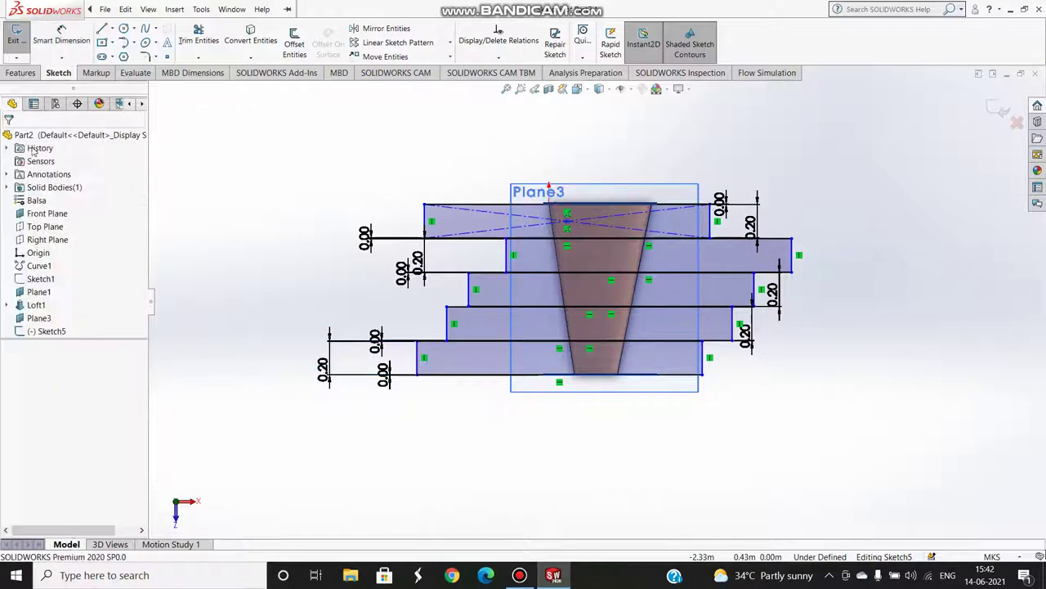
{"action": "left_click", "coordinate": [998, 109]}
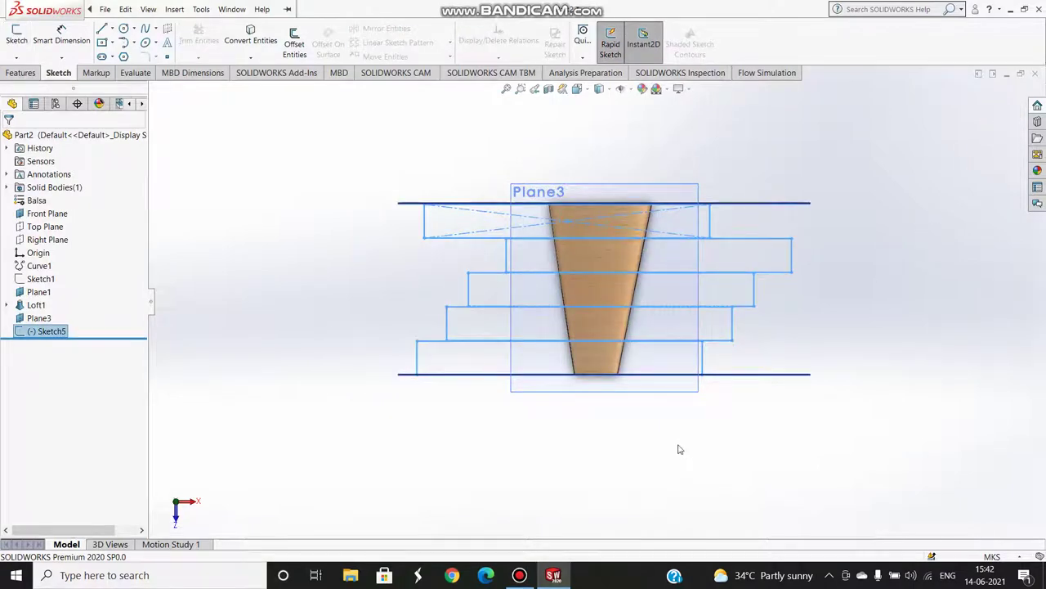
{"action": "key", "text": "space"}
{"action": "left_click", "coordinate": [571, 258]}
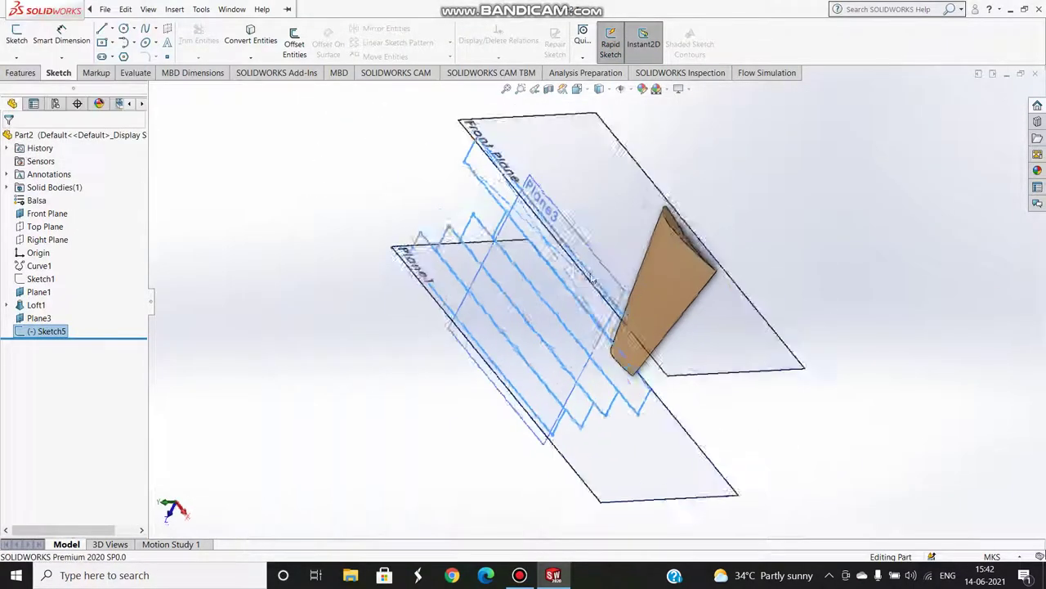
{"action": "mouse_move", "coordinate": [592, 278]}
{"action": "middle_mouse_down"}
{"action": "mouse_move", "coordinate": [759, 311]}
{"action": "mouse_move", "coordinate": [764, 233]}
{"action": "mouse_move", "coordinate": [810, 122]}
{"action": "middle_mouse_up"}
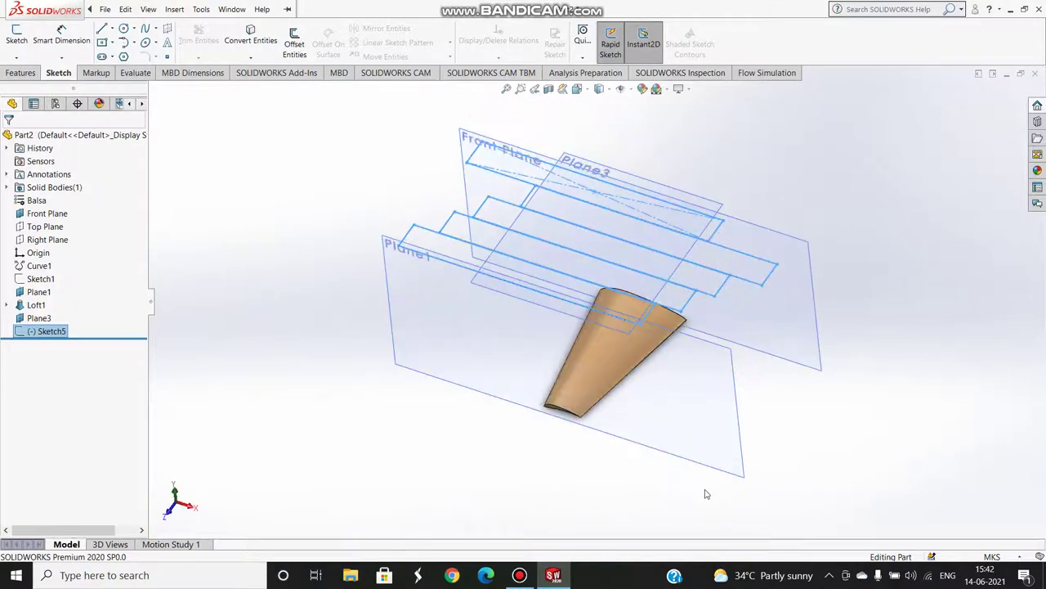
{"action": "key", "text": "space"}
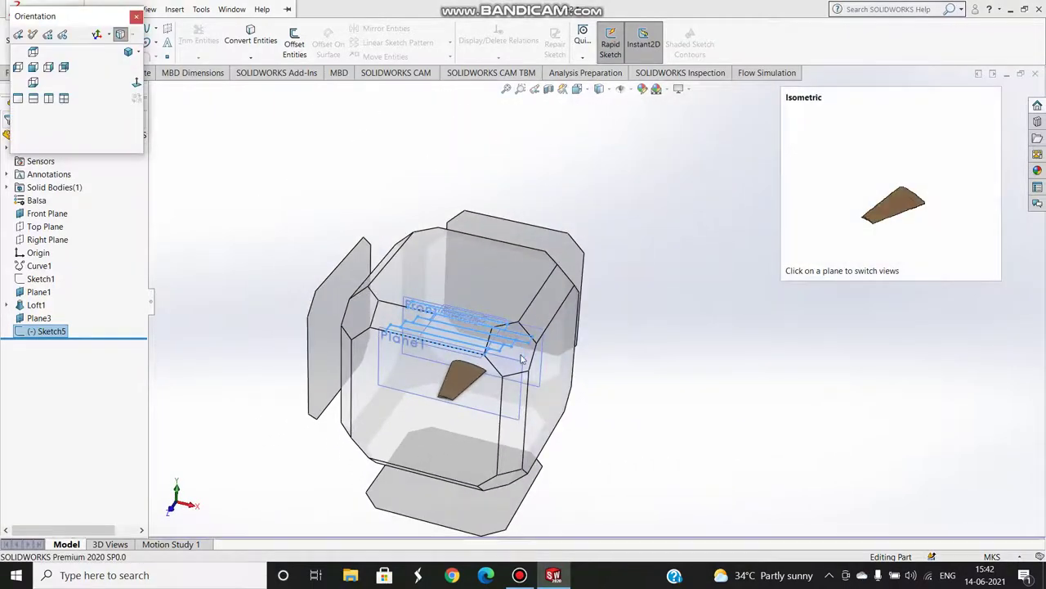
{"action": "left_click", "coordinate": [520, 359]}
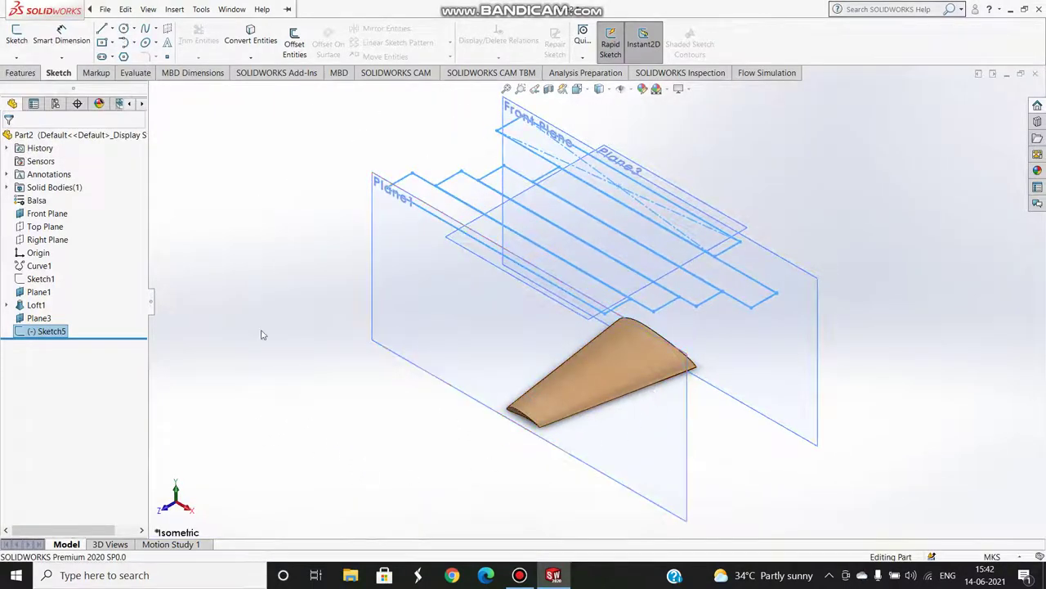
{"action": "left_click", "coordinate": [31, 74]}
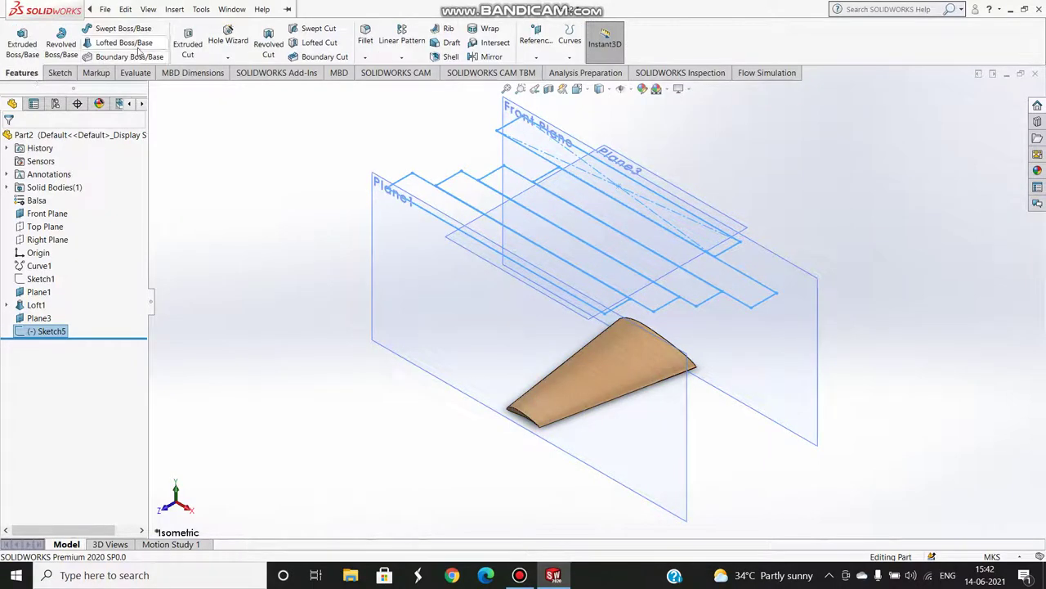
Extrude-cut the strip sketch 1.50 m with Detailed Preview, keeping all six rib bodies
{"action": "left_click", "coordinate": [187, 45]}
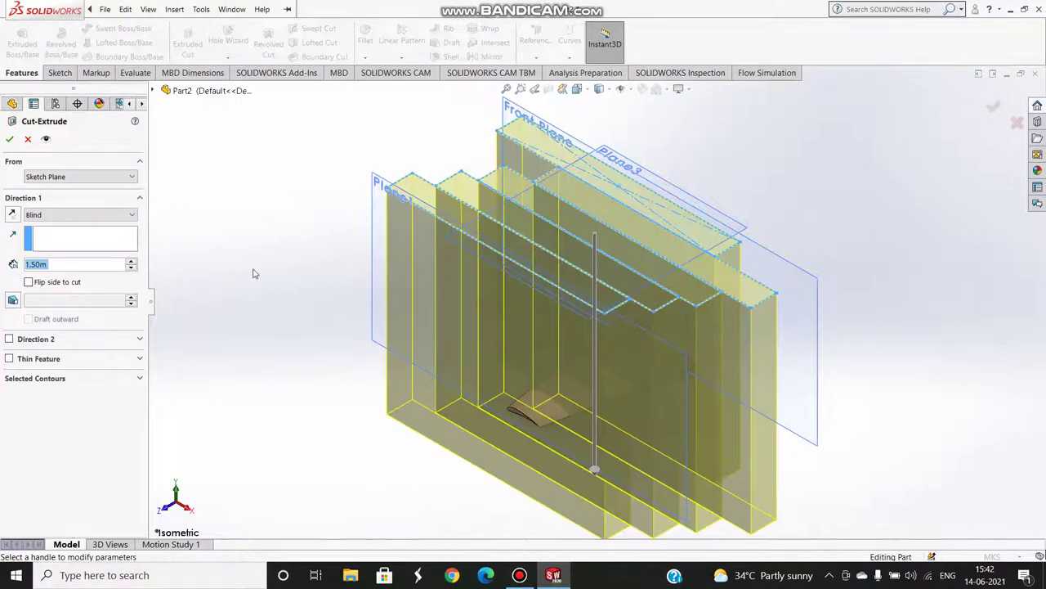
{"action": "middle_click_drag", "start_coordinate": [280, 299], "coordinate": [266, 316]}
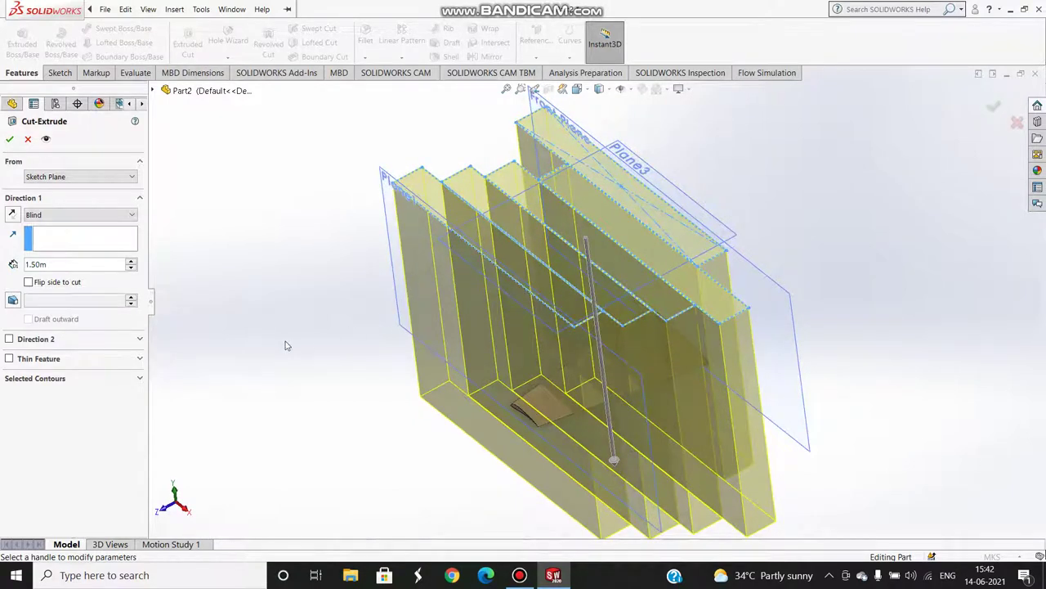
{"action": "left_click", "coordinate": [65, 264]}
{"action": "left_click", "coordinate": [49, 264]}
{"action": "left_click_drag", "start_coordinate": [49, 264], "coordinate": [18, 271]}
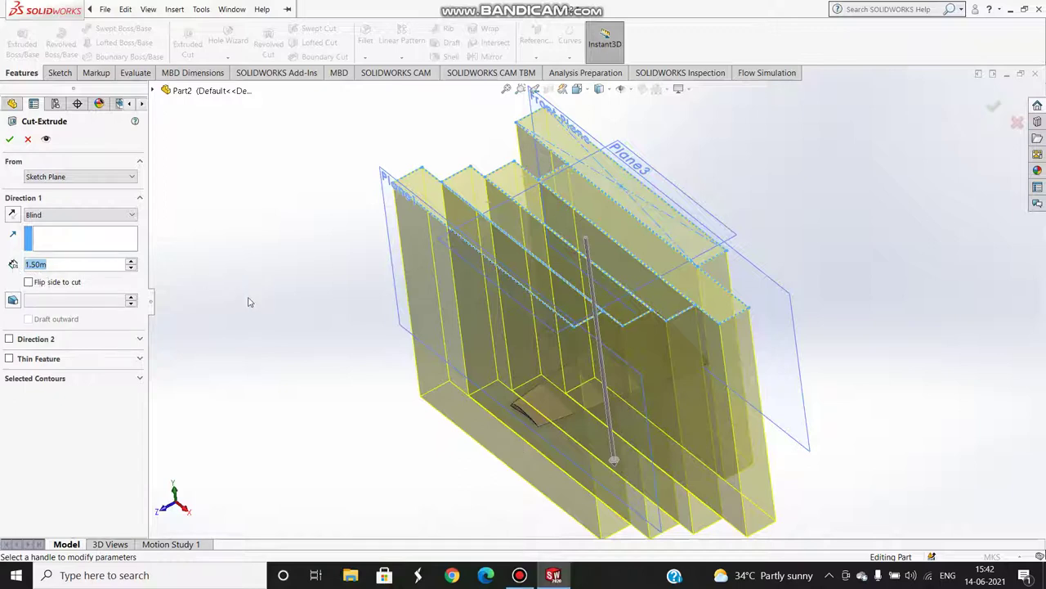
{"action": "left_click", "coordinate": [45, 140]}
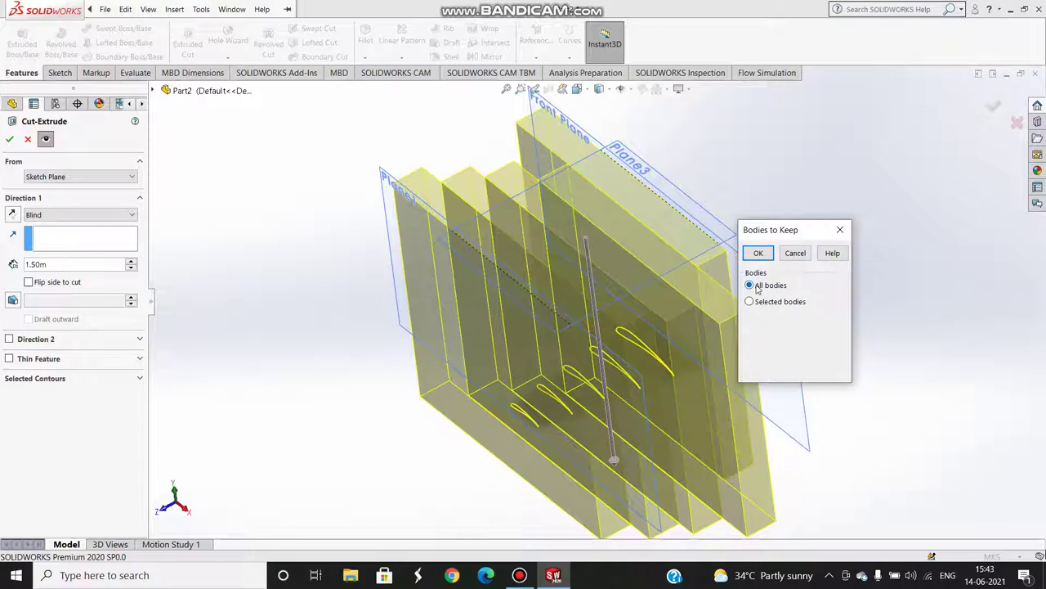
{"action": "left_click", "coordinate": [758, 254]}
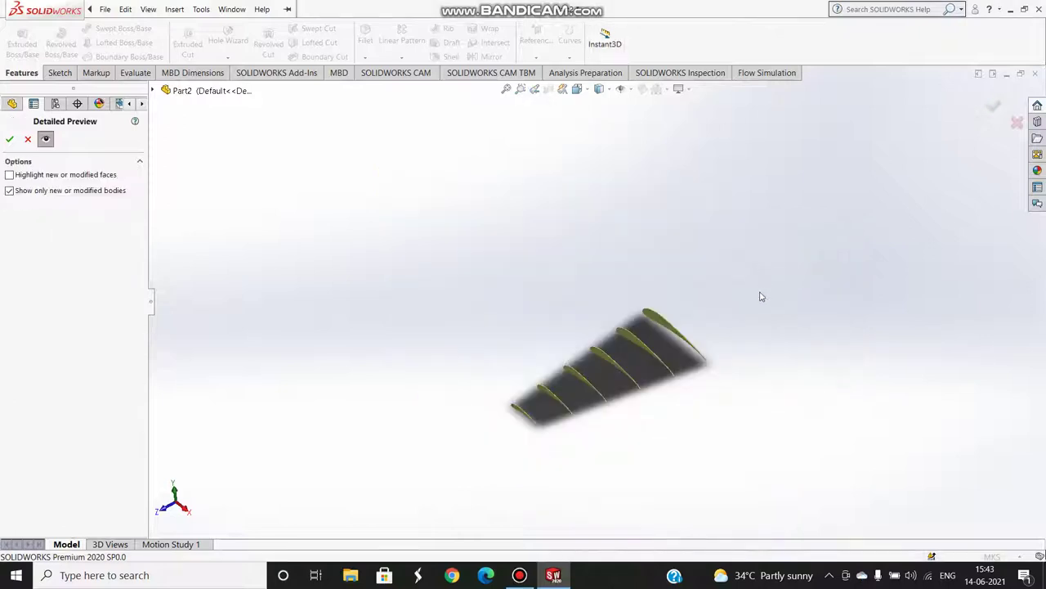
{"action": "mouse_move", "coordinate": [760, 296]}
{"action": "middle_mouse_down"}
{"action": "mouse_move", "coordinate": [799, 238]}
{"action": "mouse_move", "coordinate": [763, 269]}
{"action": "mouse_move", "coordinate": [769, 293]}
{"action": "middle_mouse_up"}
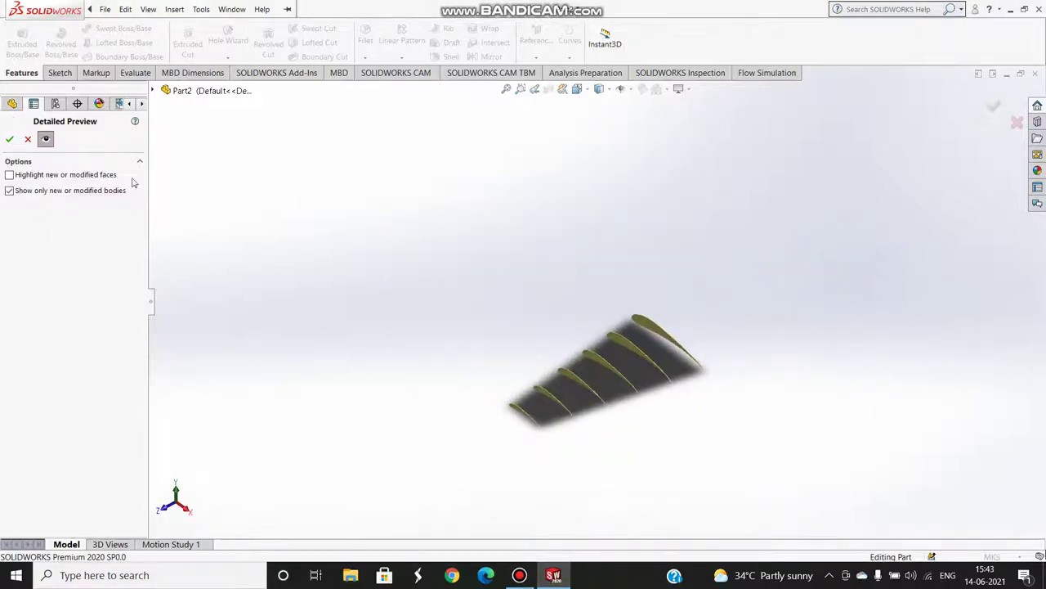
{"action": "left_click", "coordinate": [9, 139]}
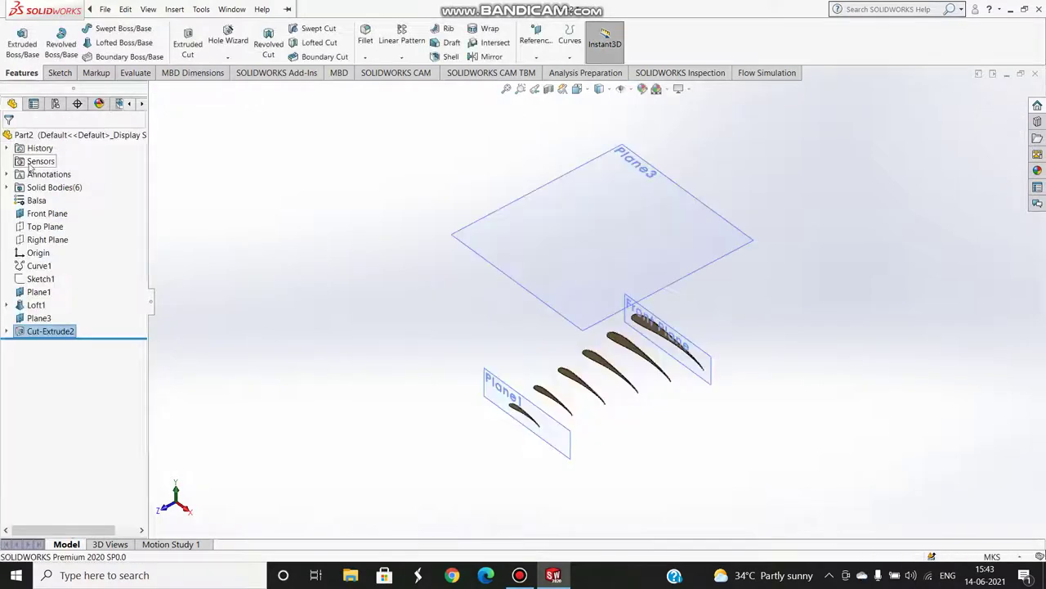
Hide Plane3 and start a new Mirror feature
{"action": "right_click", "coordinate": [640, 247]}
{"action": "left_click", "coordinate": [675, 231]}
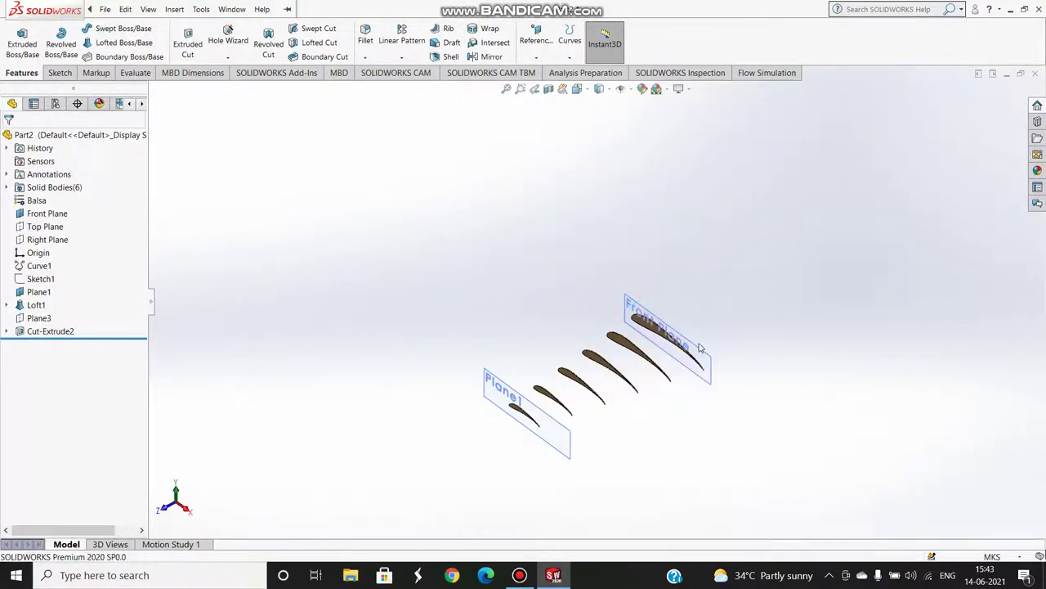
{"action": "left_click", "coordinate": [491, 57]}
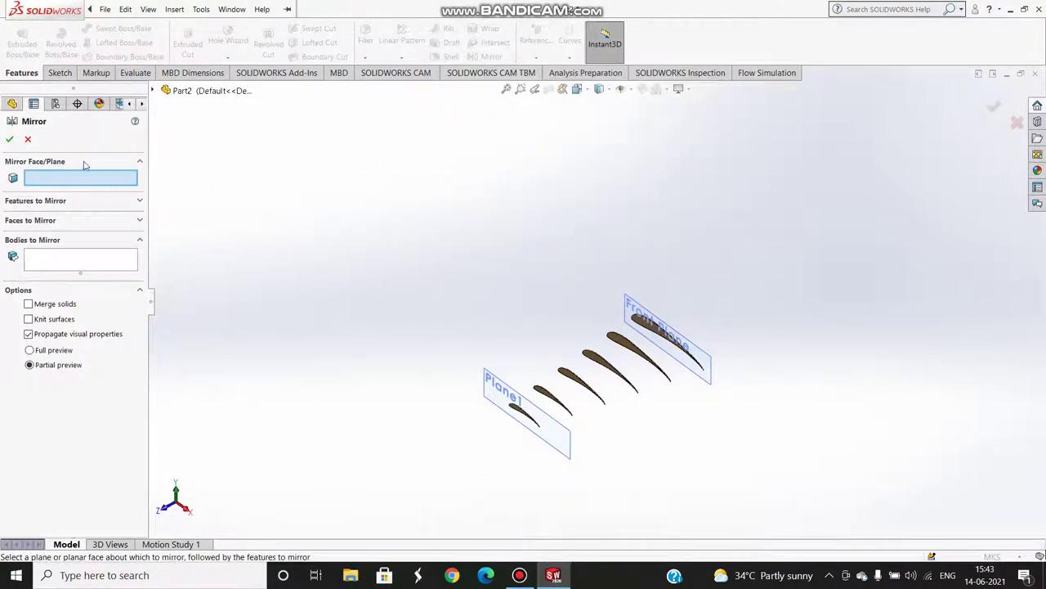
Set Front Plane as the mirror plane and try mirroring Cut-Extrude2
{"action": "left_click", "coordinate": [153, 90]}
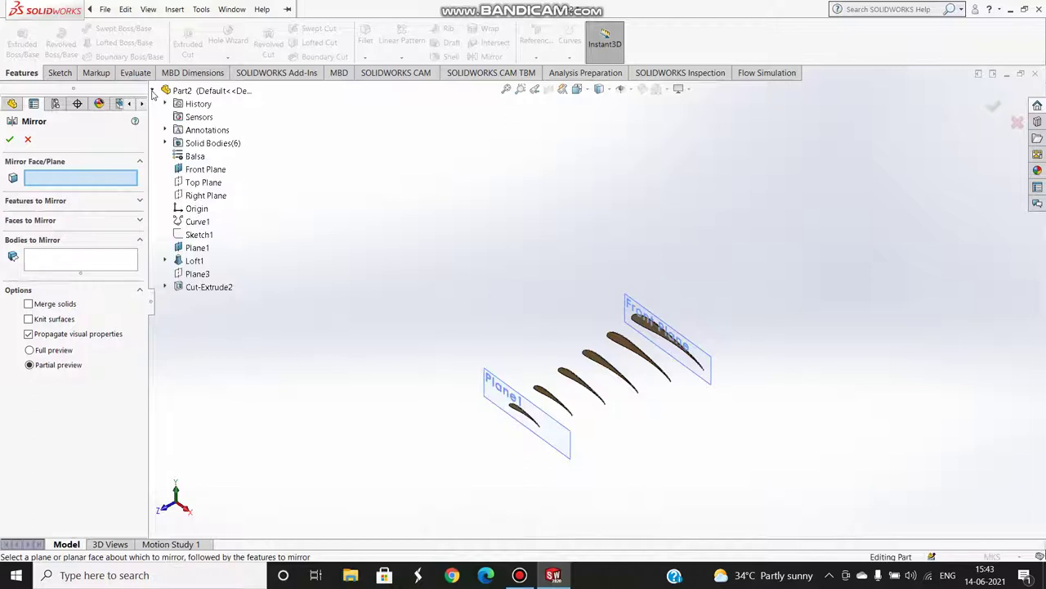
{"action": "left_click", "coordinate": [206, 170]}
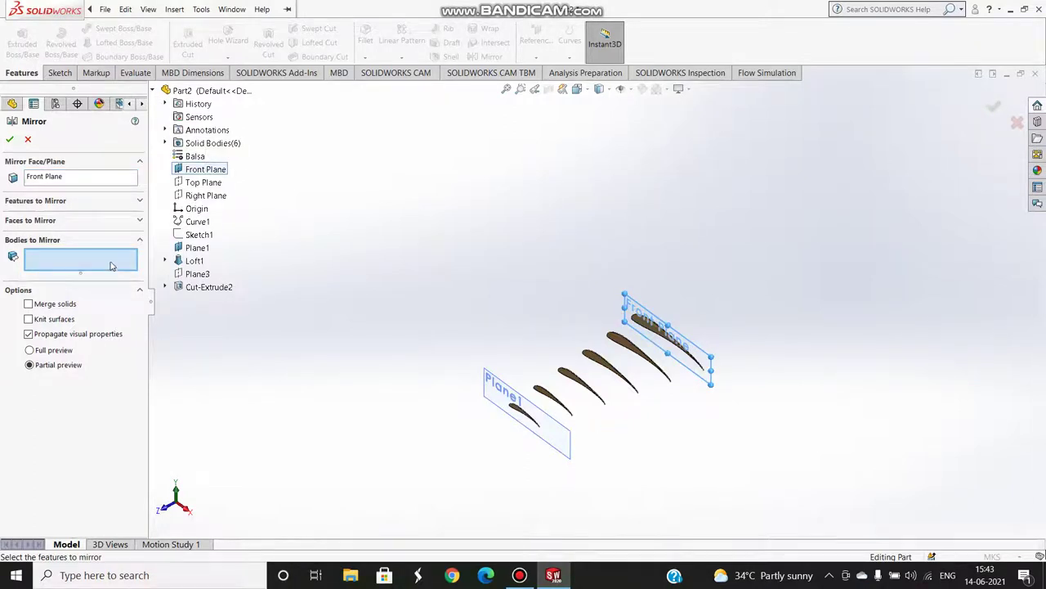
{"action": "left_click", "coordinate": [97, 200]}
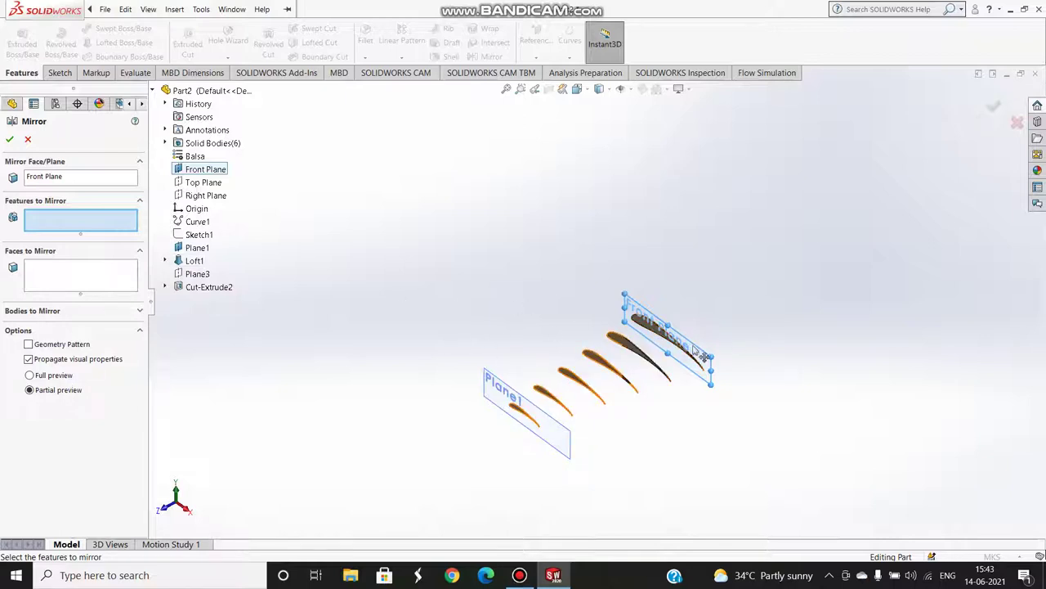
{"action": "left_click", "coordinate": [209, 290]}
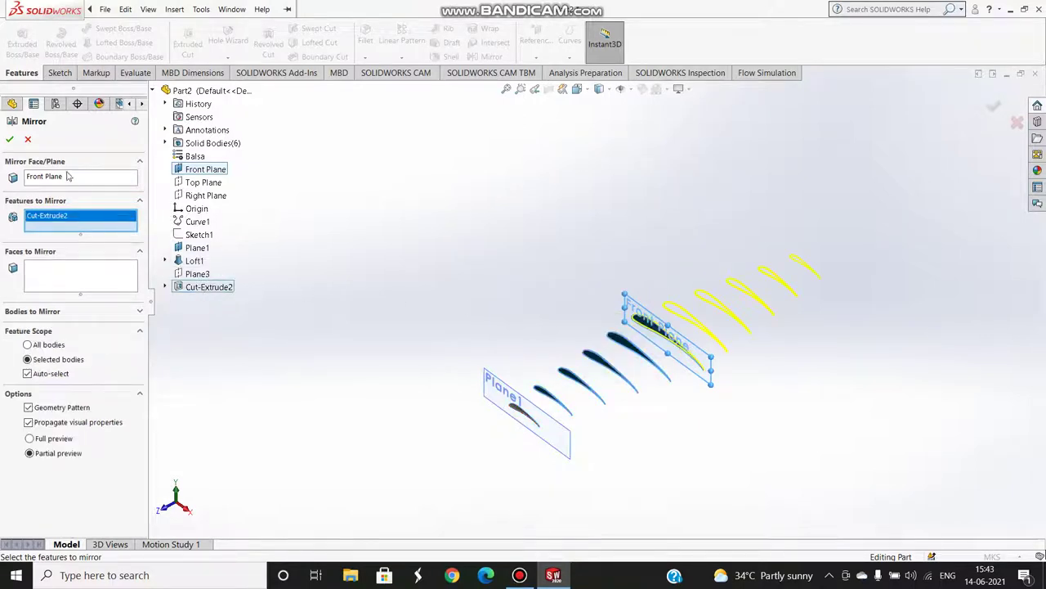
{"action": "left_click", "coordinate": [9, 139]}
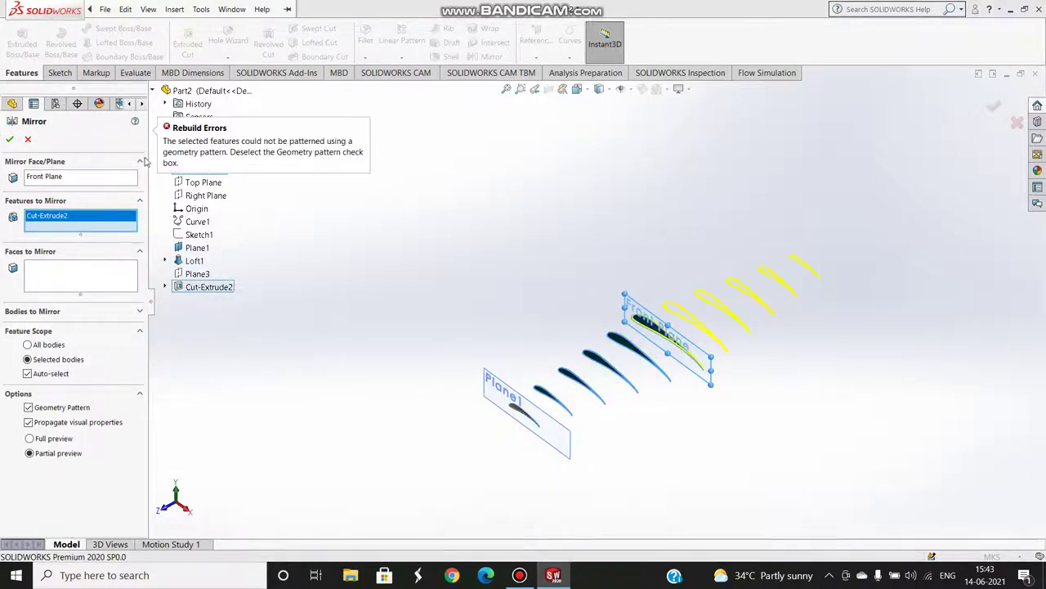
Remove Cut-Extrude2 from the features to mirror and switch to mirroring bodies
{"action": "right_click", "coordinate": [70, 216]}
{"action": "left_click", "coordinate": [91, 235]}
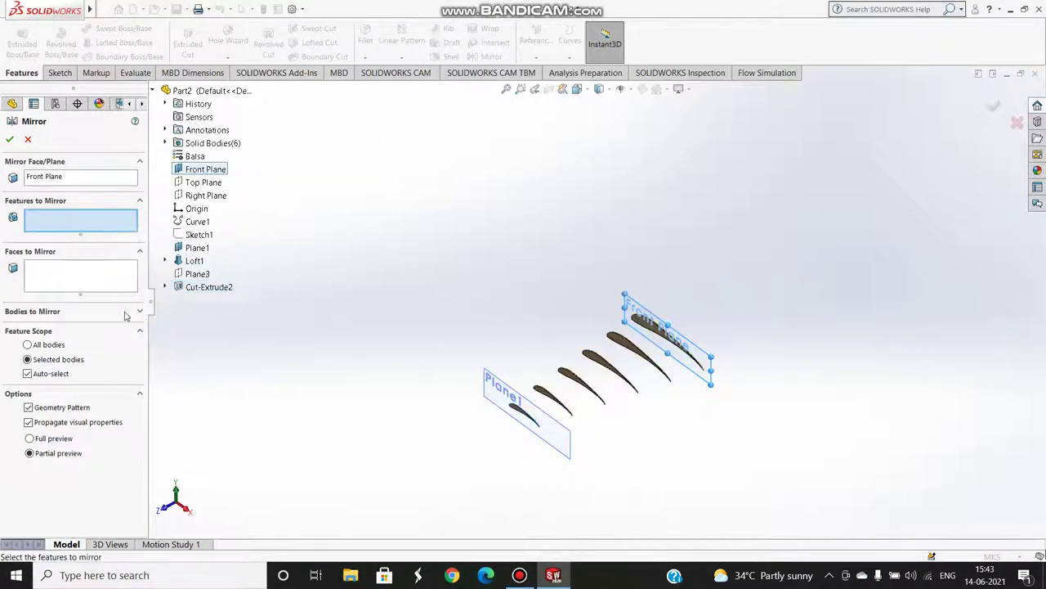
{"action": "left_click", "coordinate": [139, 201]}
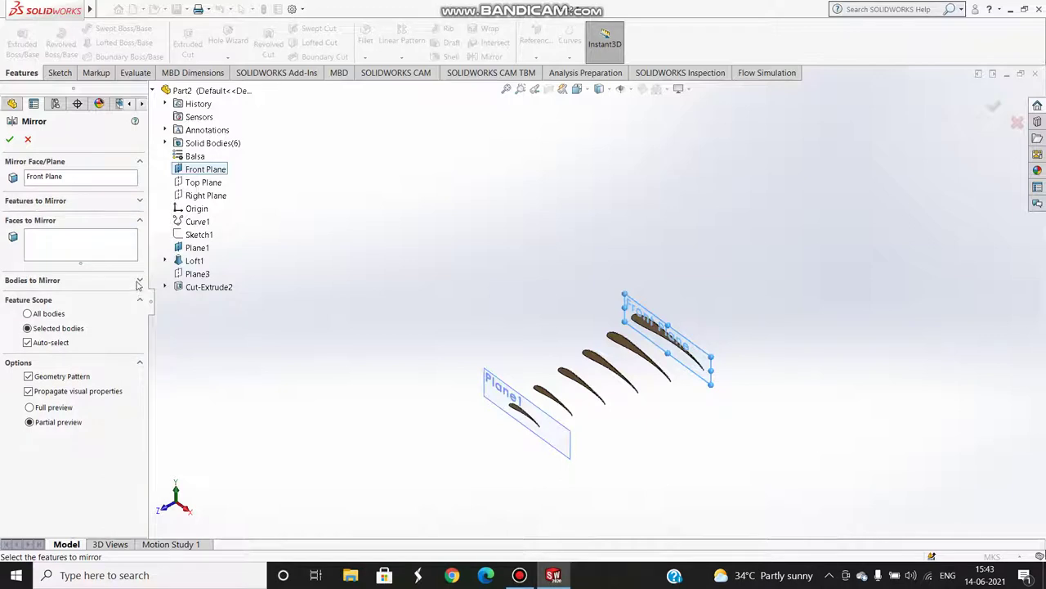
{"action": "left_click", "coordinate": [139, 280]}
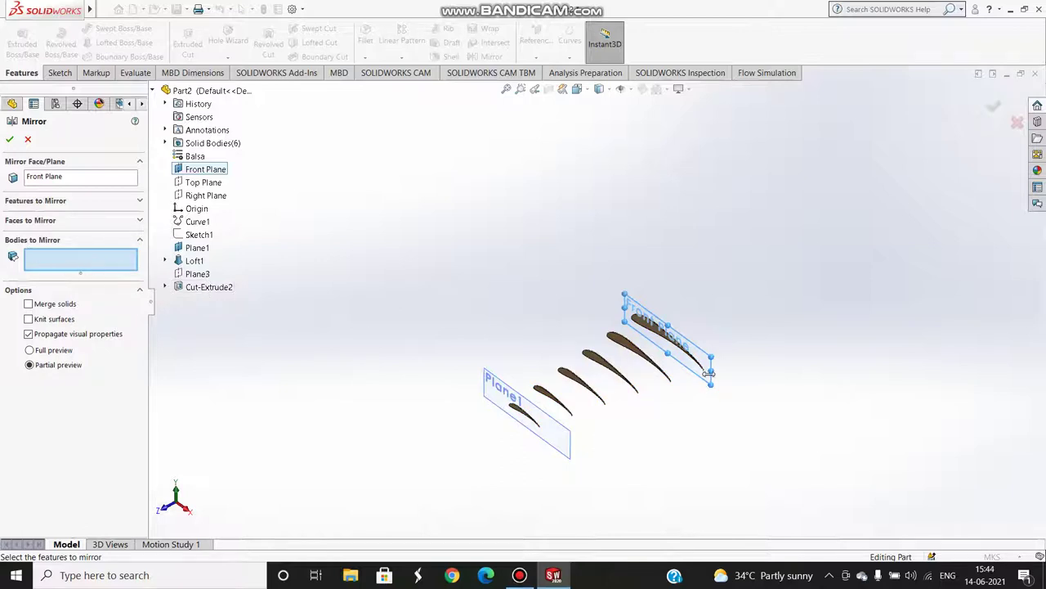
Mirror all six rib slice bodies across Front Plane, creating Mirror4 with twelve ribs
{"action": "left_click", "coordinate": [660, 342]}
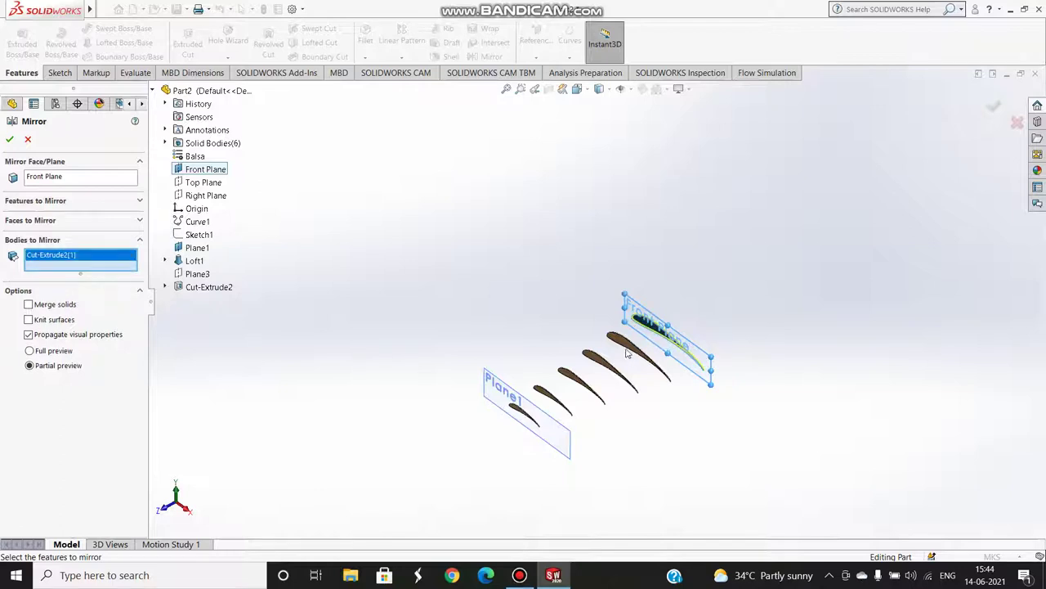
{"action": "left_click", "coordinate": [622, 364]}
{"action": "left_click", "coordinate": [607, 375]}
{"action": "left_click", "coordinate": [576, 385]}
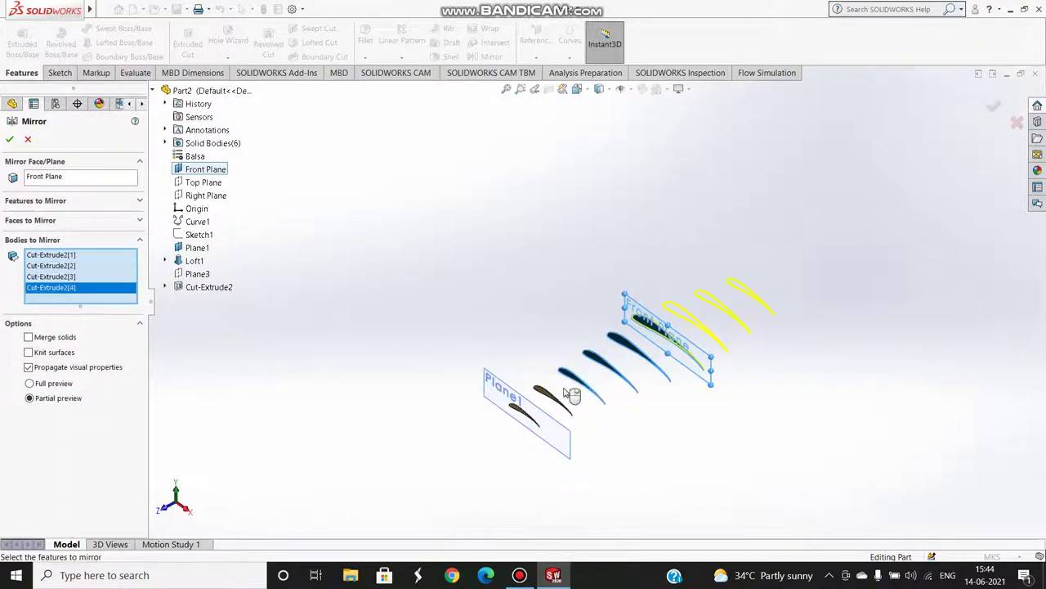
{"action": "left_click", "coordinate": [559, 400]}
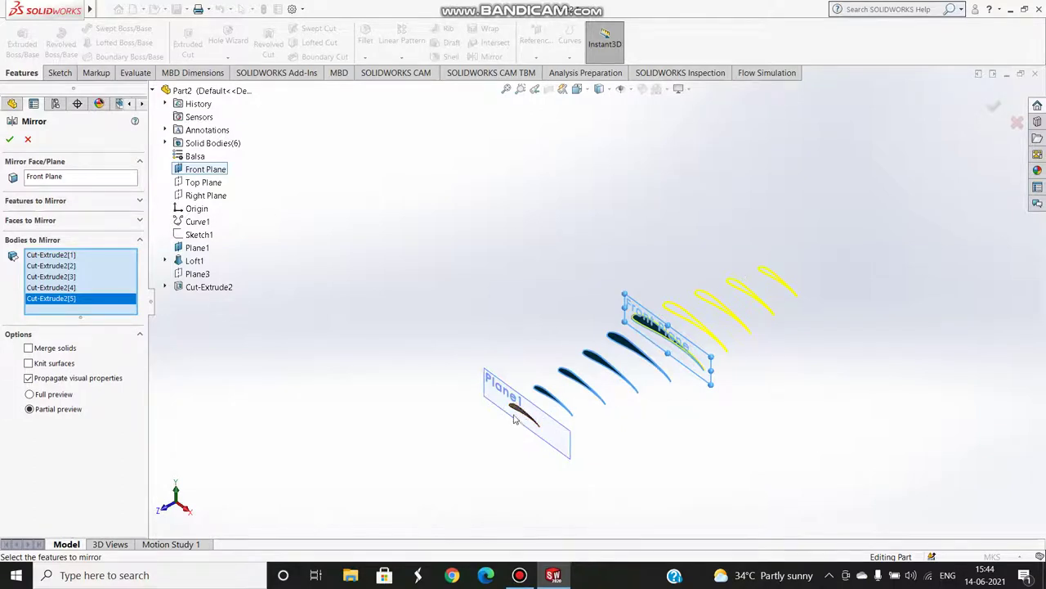
{"action": "left_click", "coordinate": [516, 413]}
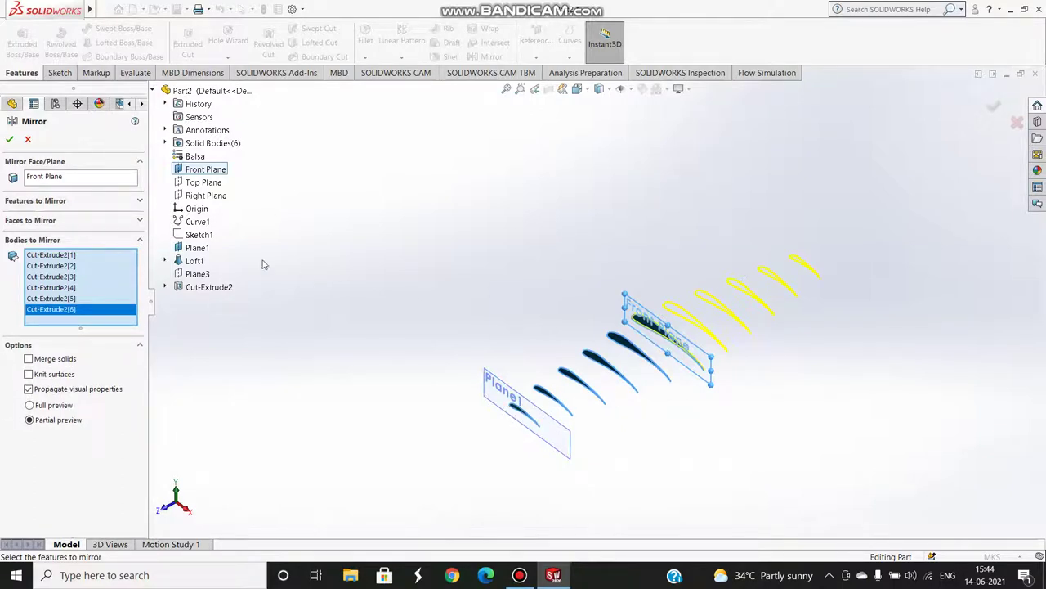
{"action": "left_click", "coordinate": [9, 139]}
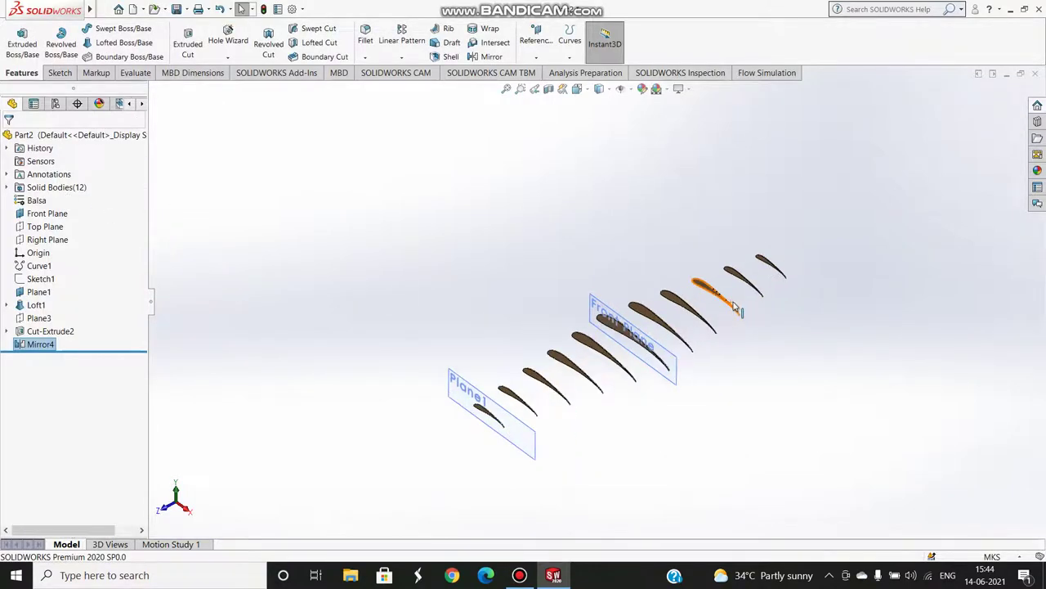
Show the twelve ribs in Isometric view and dismiss the unsaved-document notice
{"action": "key", "text": "space"}
{"action": "left_click", "coordinate": [461, 368]}
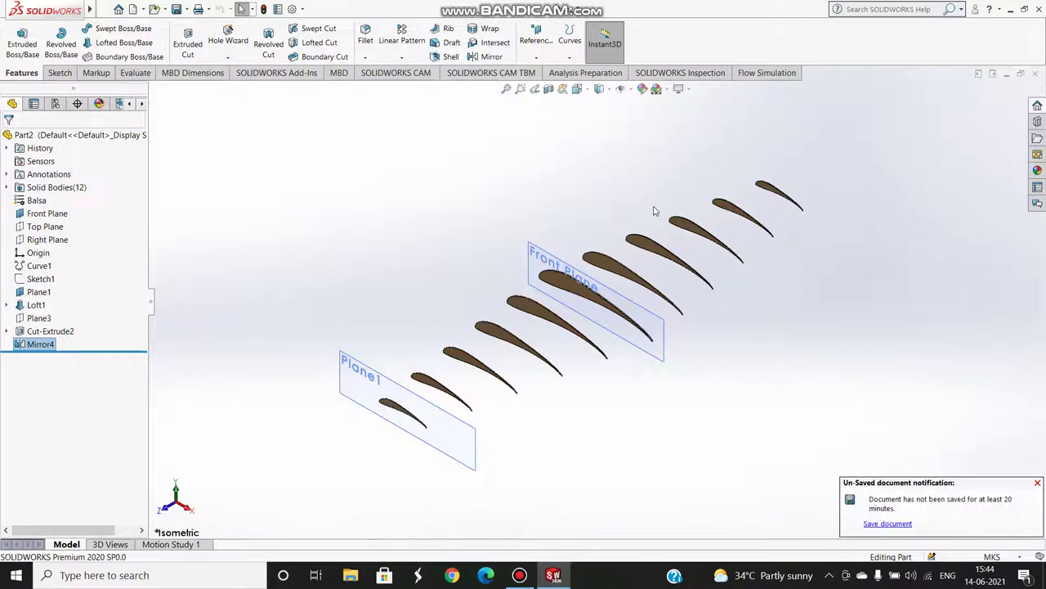
{"action": "left_click", "coordinate": [1037, 483]}
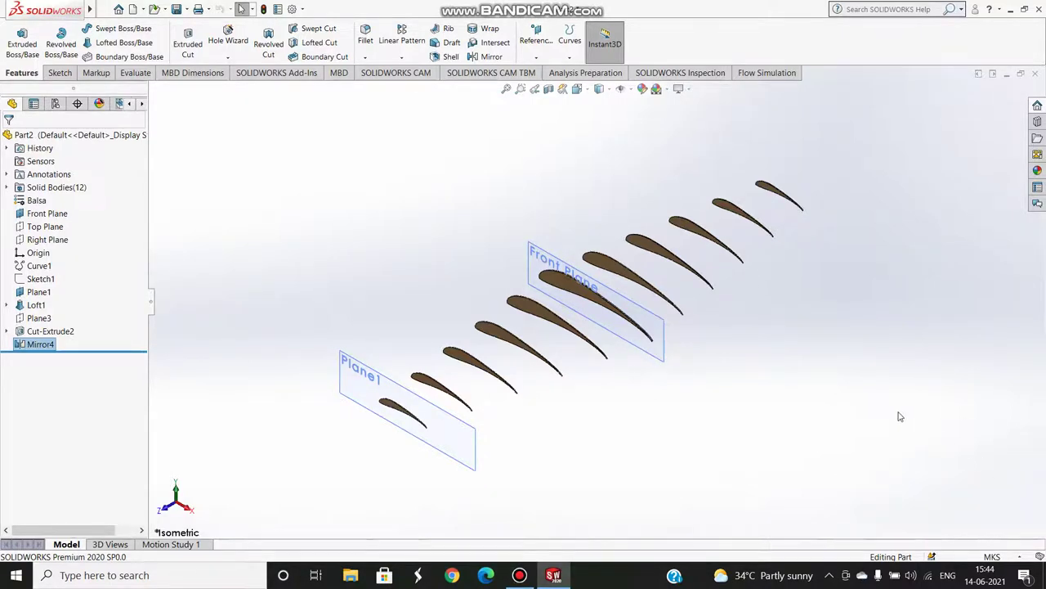